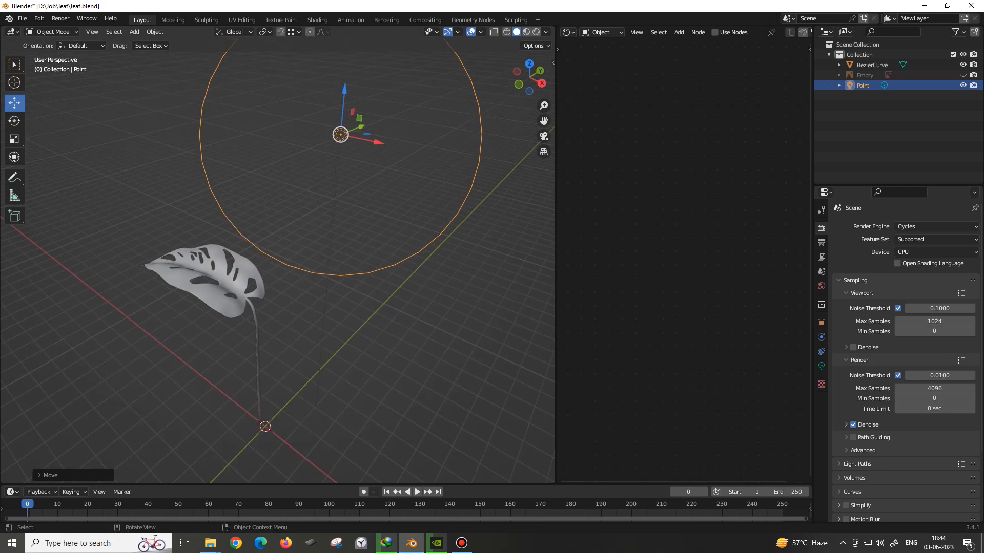
# Step: Set the point light's power to 1500 W and switch the viewport to rendered shading
pyautogui.click(821, 366)
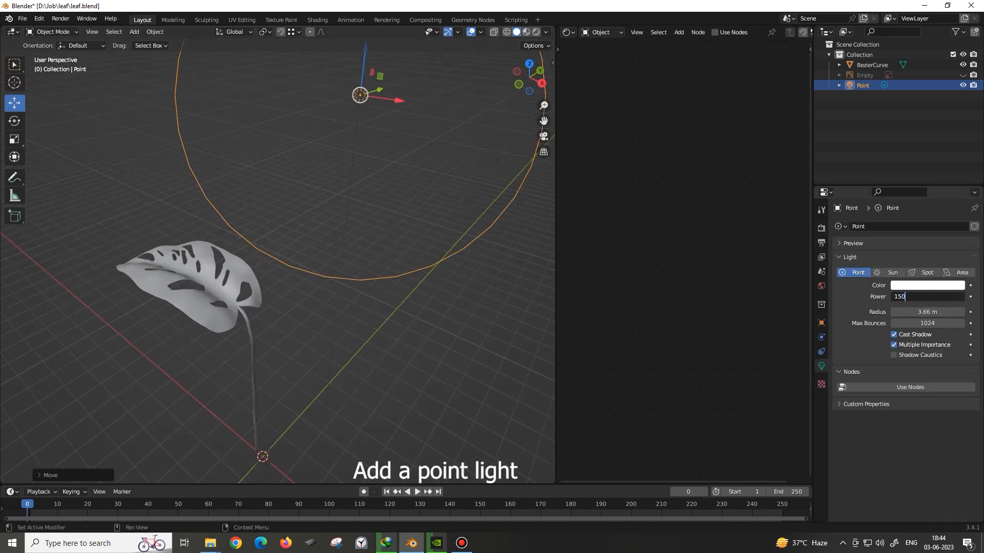
pyautogui.moveTo(307, 256)
pyautogui.mouseDown(button='middle')
pyautogui.moveTo(333, 245)
pyautogui.moveTo(315, 259)
pyautogui.mouseUp(button='middle')
pyautogui.click(536, 32)
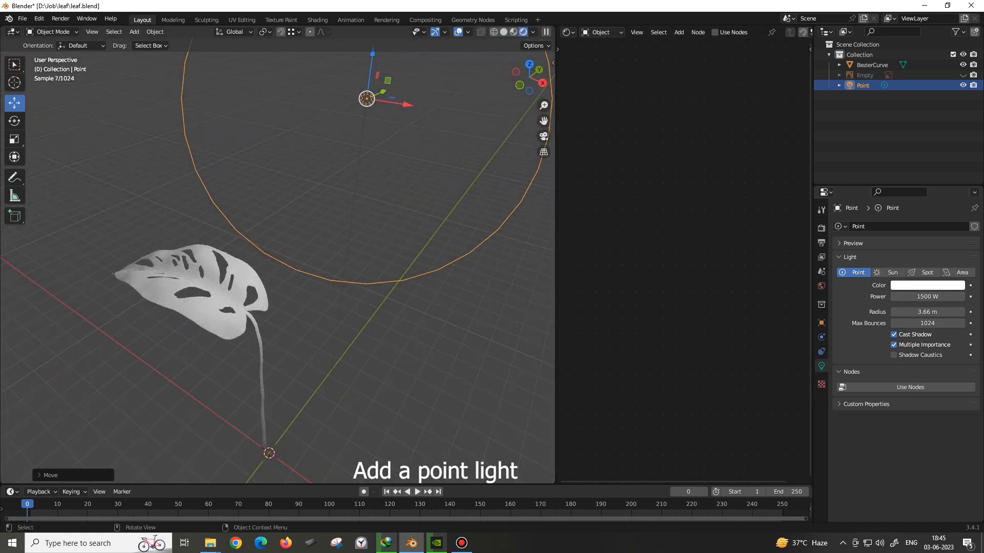
pyautogui.scroll(2, 277, 261)
# Step: Select the leaf mesh and add the leaf_leaf_BaseColor file from the Map folder as an image texture in its material
pyautogui.click(210, 543)
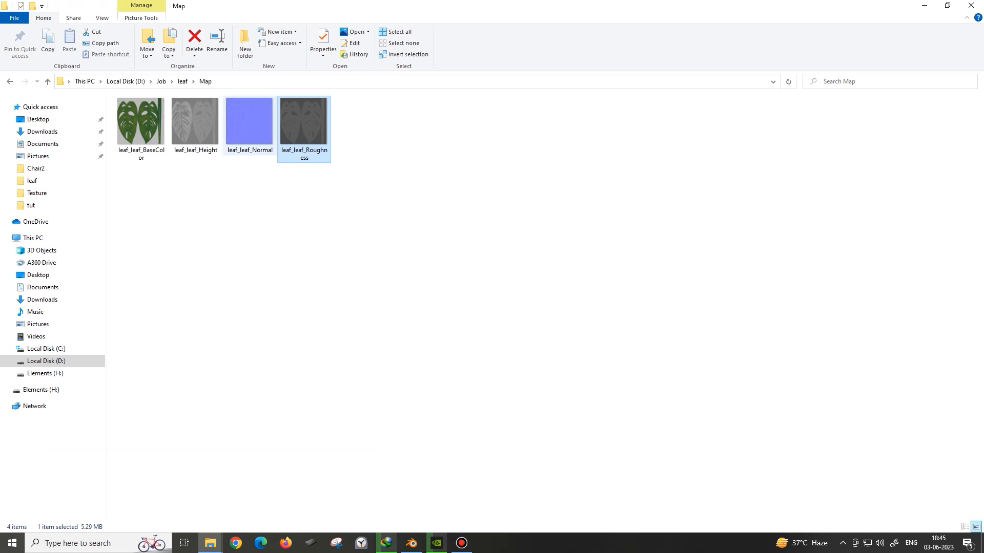
pyautogui.moveTo(141, 123); pyautogui.dragTo(411, 543)
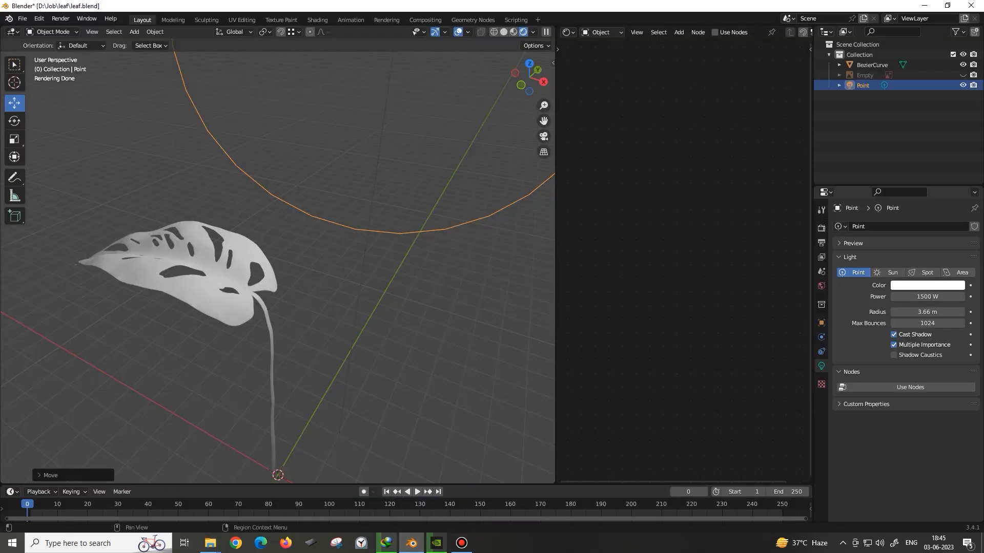
pyautogui.click(276, 472)
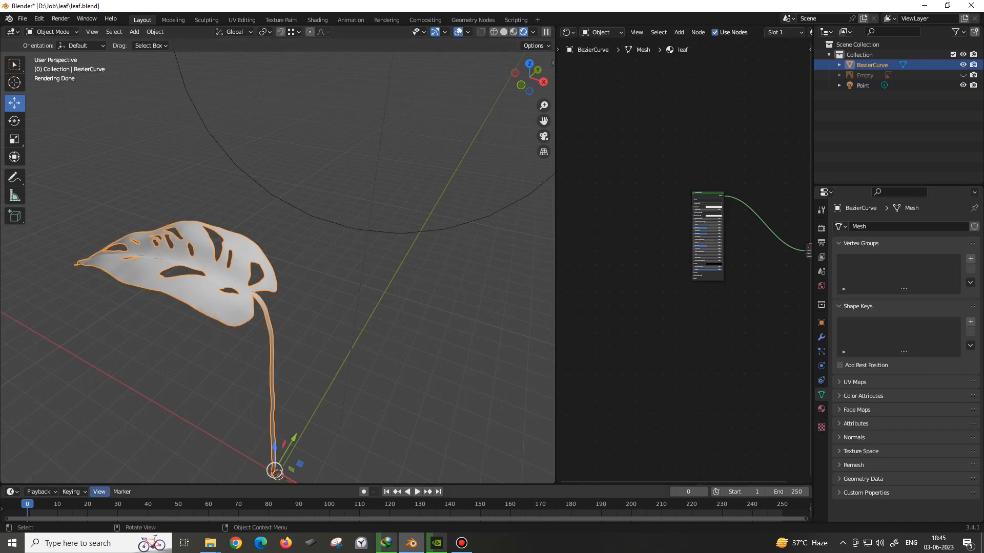
pyautogui.moveTo(210, 543)
pyautogui.click(106, 505)
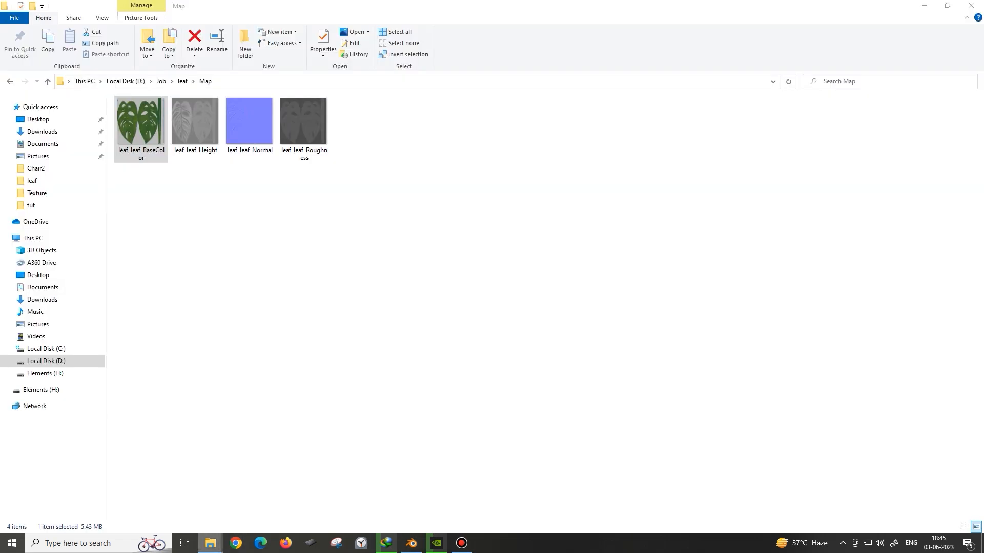
pyautogui.moveTo(148, 121); pyautogui.dragTo(610, 228)
pyautogui.scroll(4, 582, 215)
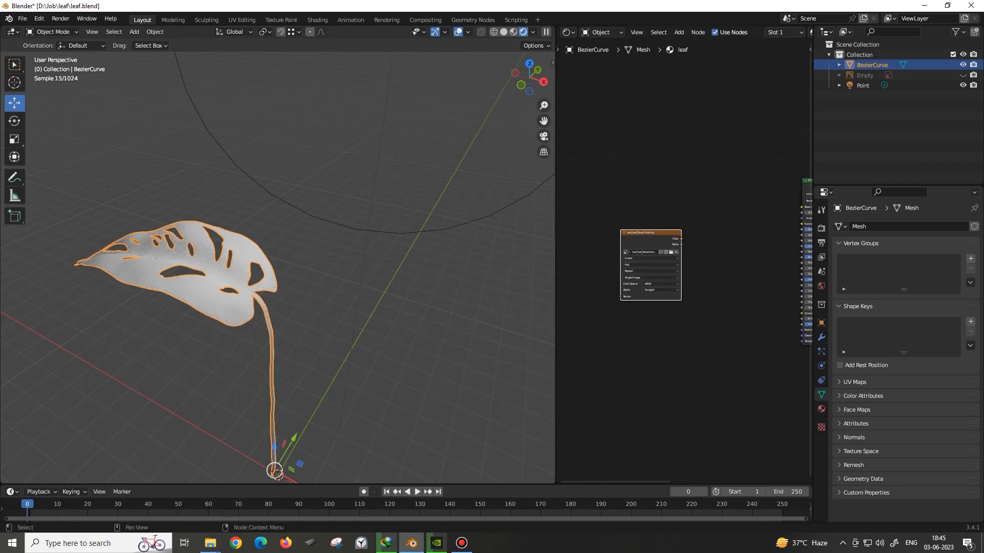
# Step: Connect the base colour texture's Color output to the Principled BSDF's Base Color and place the texture node beside the shader
pyautogui.moveTo(702, 267); pyautogui.dragTo(620, 277, button='middle')
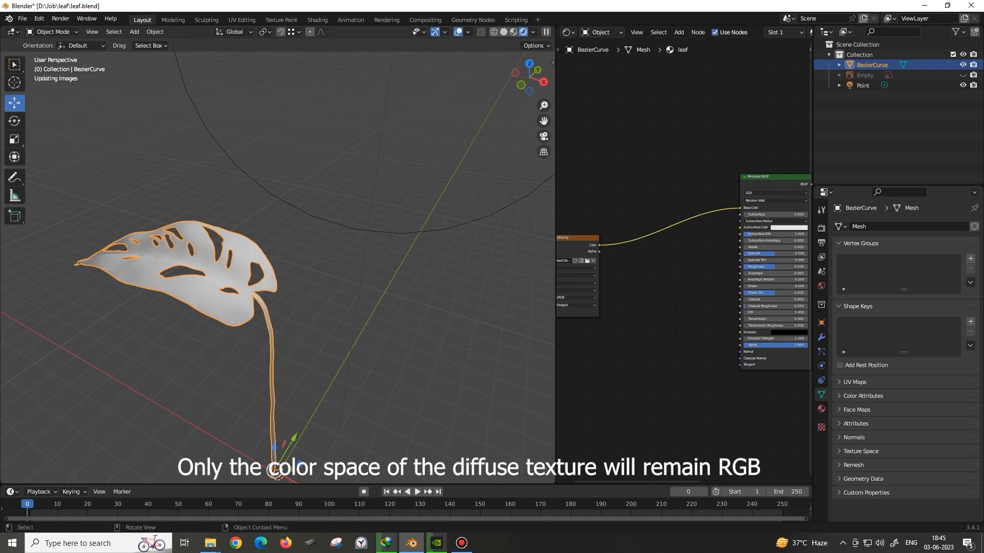
pyautogui.moveTo(578, 239); pyautogui.dragTo(649, 202)
pyautogui.scroll(3, 358, 256)
pyautogui.moveTo(358, 256); pyautogui.dragTo(300, 254, button='middle')
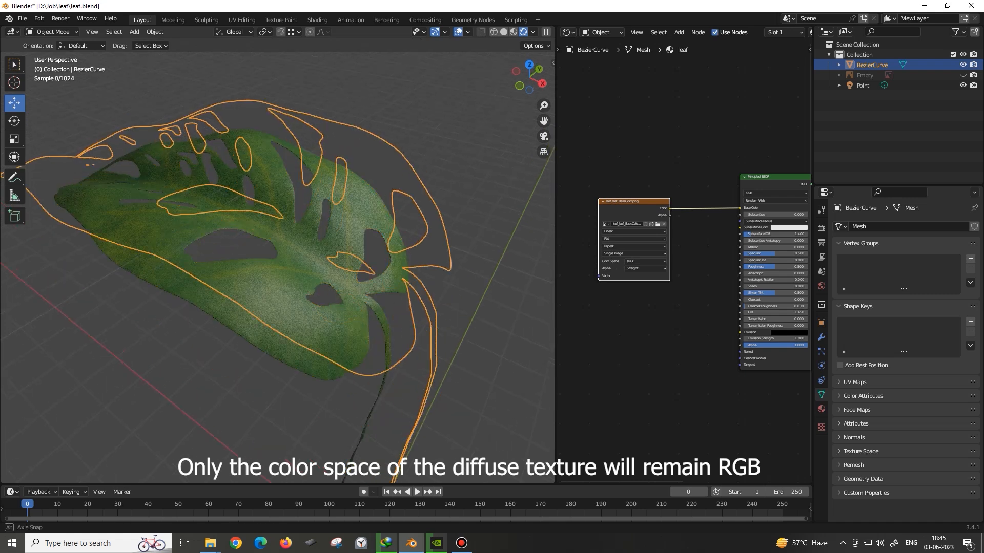
pyautogui.scroll(2, 295, 257)
pyautogui.scroll(2, 684, 261)
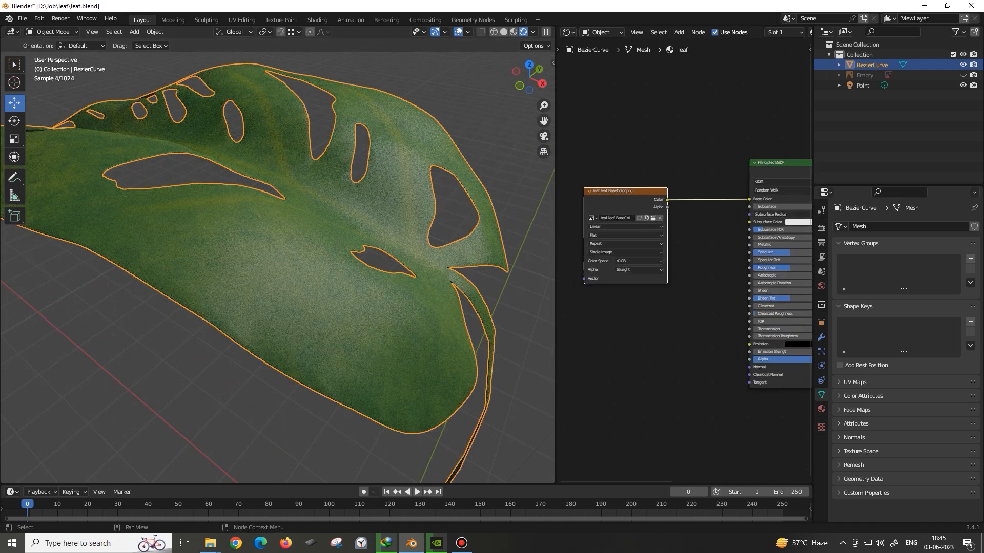
# Step: Add the leaf_leaf_Roughness file as an image texture in the leaf material with its color space set to Raw
pyautogui.hotkey('alt', 'Tab')
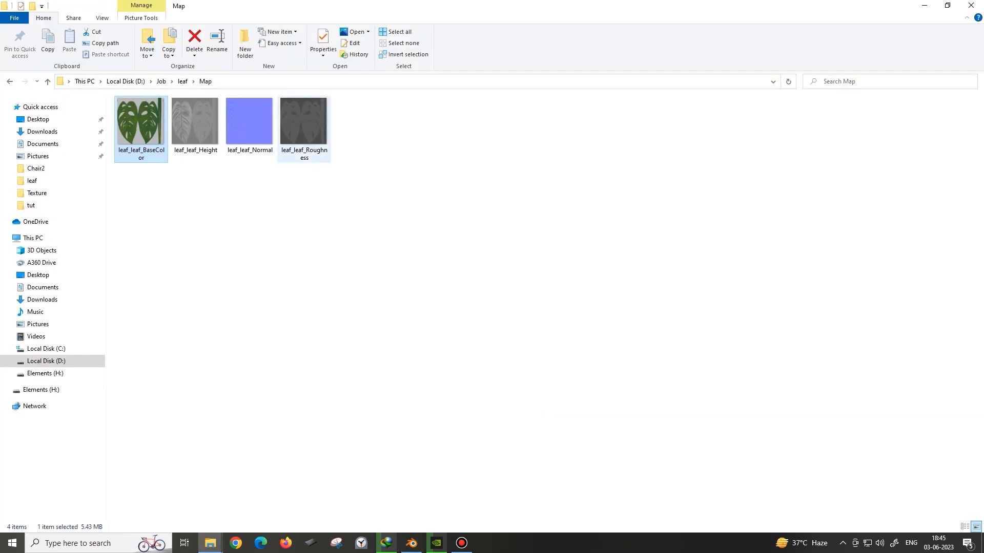
pyautogui.click(303, 125)
pyautogui.moveTo(304, 125); pyautogui.dragTo(661, 359)
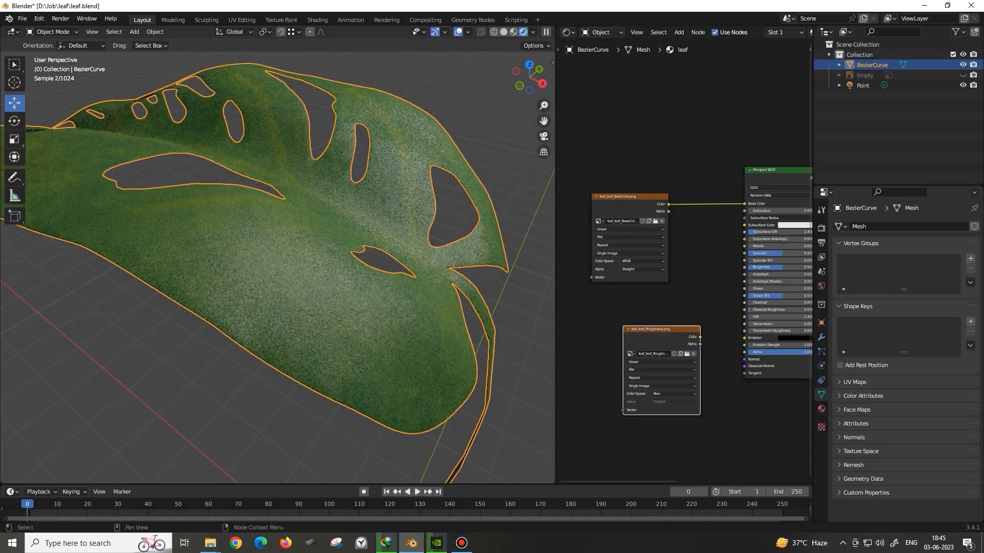
pyautogui.scroll(2, 687, 257)
pyautogui.moveTo(687, 256); pyautogui.dragTo(670, 235, button='middle')
pyautogui.moveTo(638, 322); pyautogui.dragTo(600, 294)
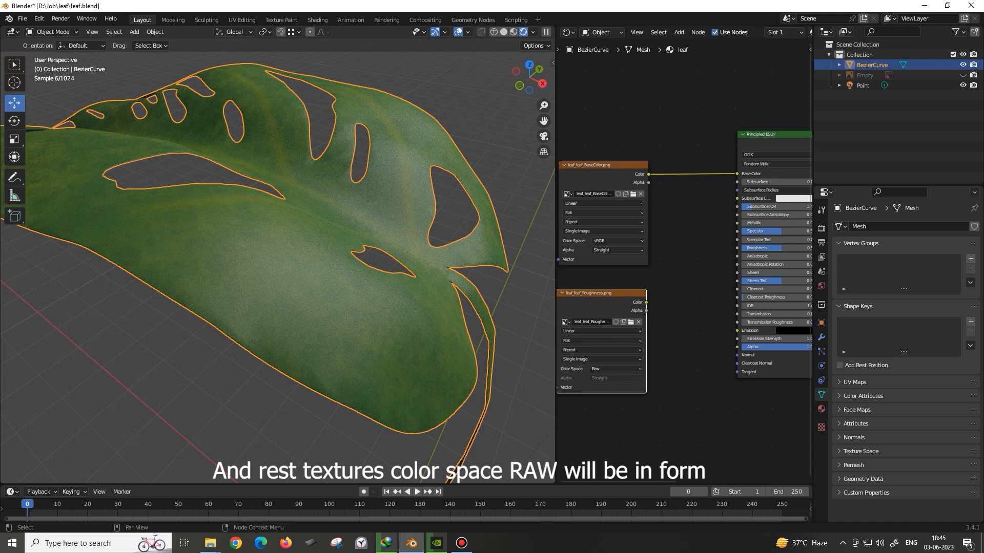
pyautogui.click(615, 369)
pyautogui.click(611, 427)
# Step: Connect the roughness texture's Color to the Principled BSDF's Roughness and arrange the two texture nodes one above the other
pyautogui.moveTo(730, 311); pyautogui.dragTo(736, 248)
pyautogui.moveTo(605, 293); pyautogui.dragTo(617, 281)
pyautogui.moveTo(605, 165); pyautogui.dragTo(607, 131)
pyautogui.moveTo(615, 281); pyautogui.dragTo(621, 248)
pyautogui.moveTo(671, 311); pyautogui.dragTo(683, 250, button='middle')
pyautogui.scroll(-1, 683, 250)
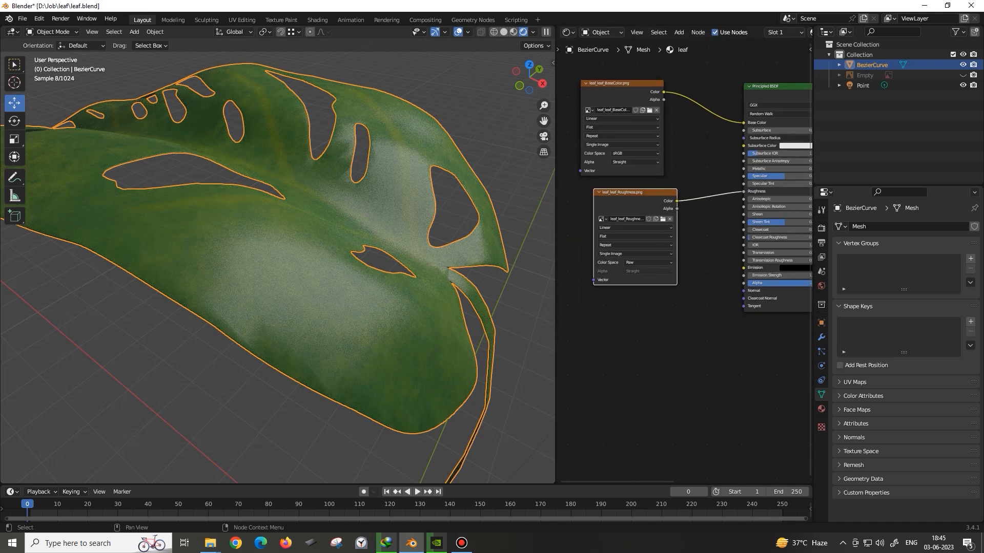
# Step: Add the leaf_leaf_Normal file as an image texture below the roughness node, with its color space set to Raw
pyautogui.hotkey('alt', 'Tab')
pyautogui.moveTo(249, 124); pyautogui.dragTo(584, 389)
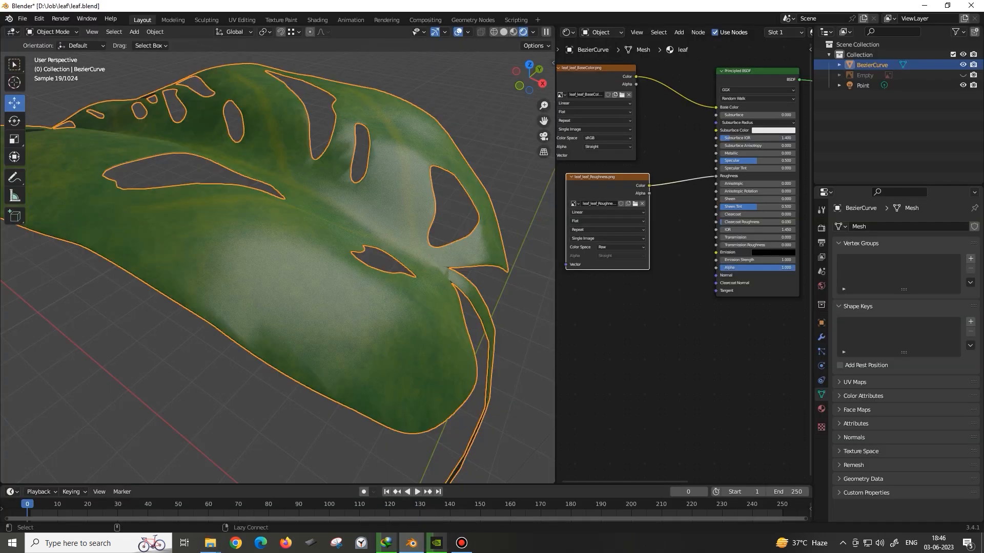
pyautogui.moveTo(411, 542); pyautogui.dragTo(626, 359)
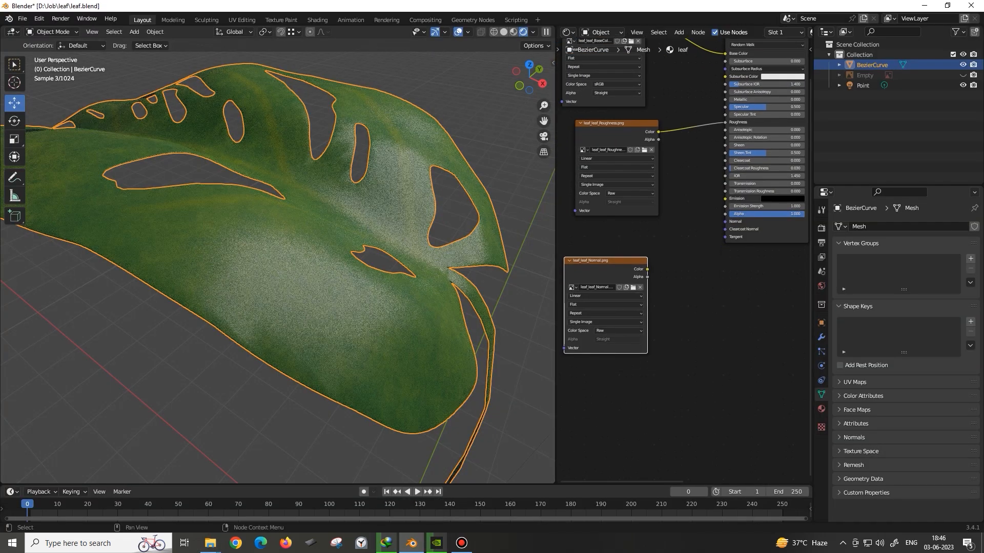
pyautogui.click(619, 384)
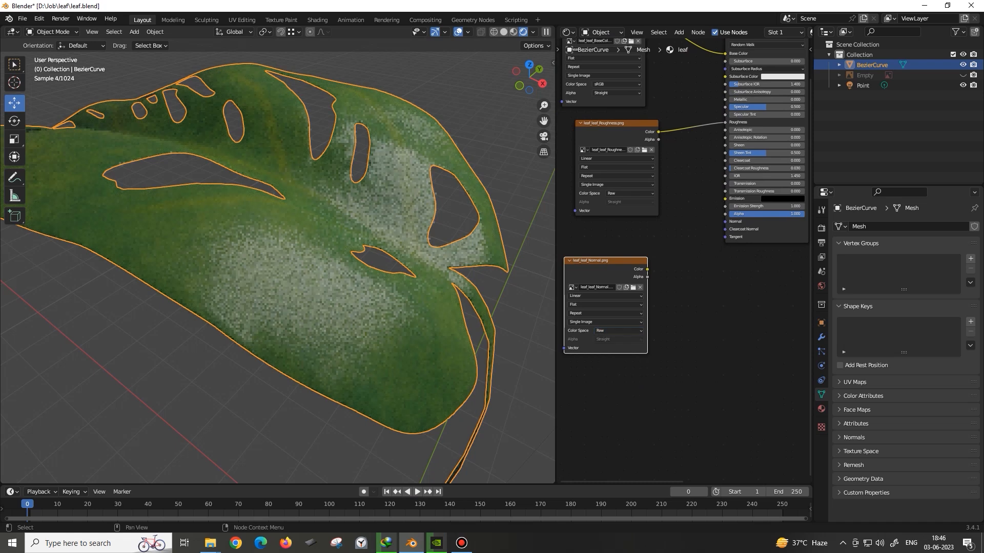
pyautogui.moveTo(614, 261); pyautogui.dragTo(611, 258)
# Step: Add a Normal Map node beside the normal texture node
pyautogui.click(684, 292)
pyautogui.press('F3')
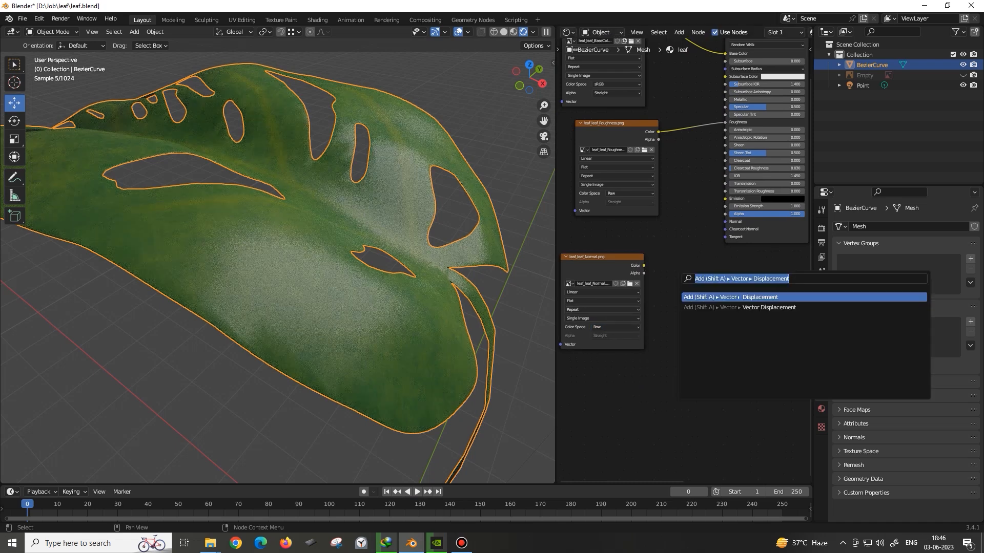
pyautogui.write('nor')
pyautogui.press('Down')
pyautogui.press('Return')
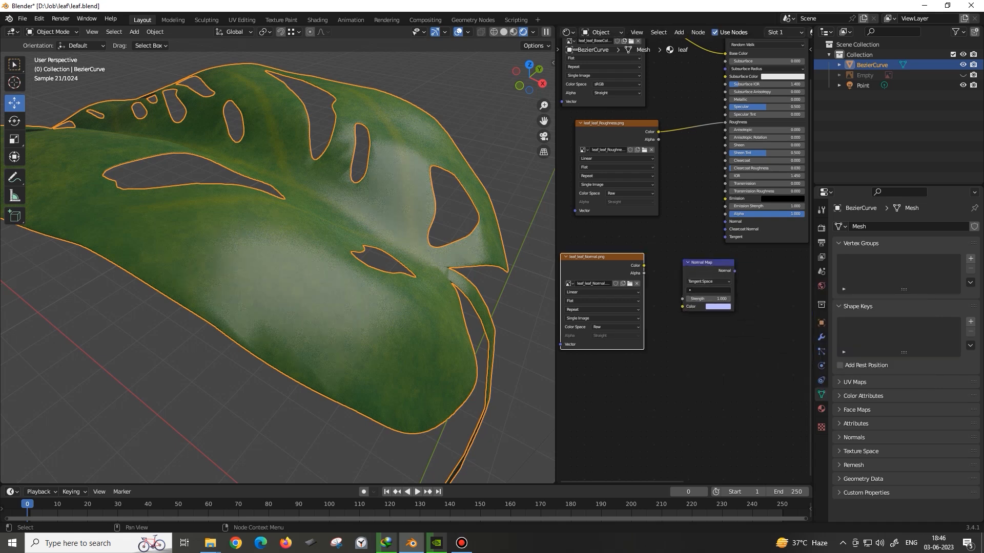
# Step: Link the normal texture through the Normal Map node to the Principled BSDF's Normal input and tidy the nodes' positions
pyautogui.moveTo(682, 306); pyautogui.dragTo(683, 307)
pyautogui.moveTo(605, 265); pyautogui.dragTo(572, 283)
pyautogui.moveTo(707, 266); pyautogui.dragTo(661, 252)
pyautogui.press('Return')
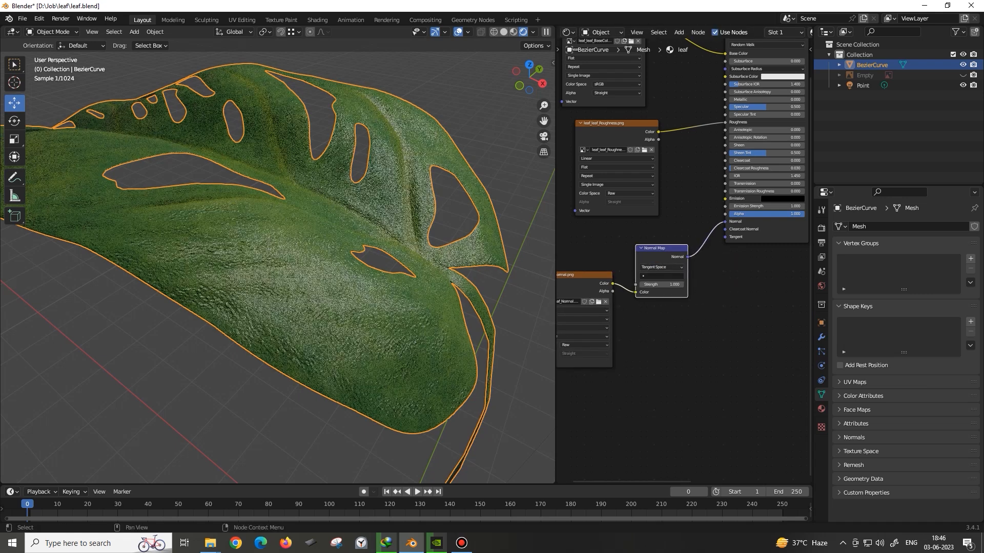
pyautogui.moveTo(674, 235); pyautogui.dragTo(675, 235)
pyautogui.moveTo(588, 275); pyautogui.dragTo(579, 246)
pyautogui.moveTo(328, 256); pyautogui.dragTo(314, 271, button='middle')
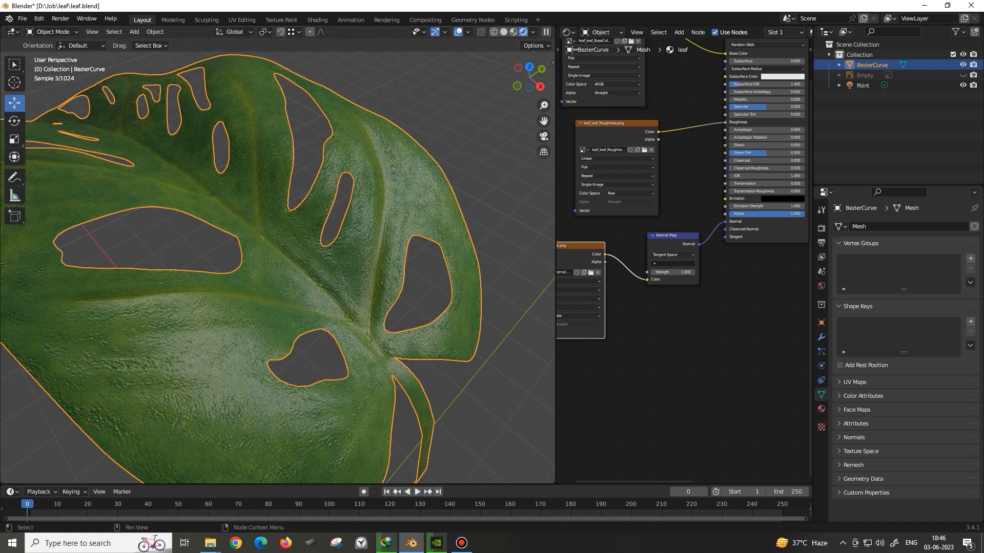
pyautogui.scroll(-2, 722, 108)
# Step: Add the leaf_leaf_Height file as an image texture below the Normal Map node, with its color space set to Raw
pyautogui.hotkey('alt', 'Tab')
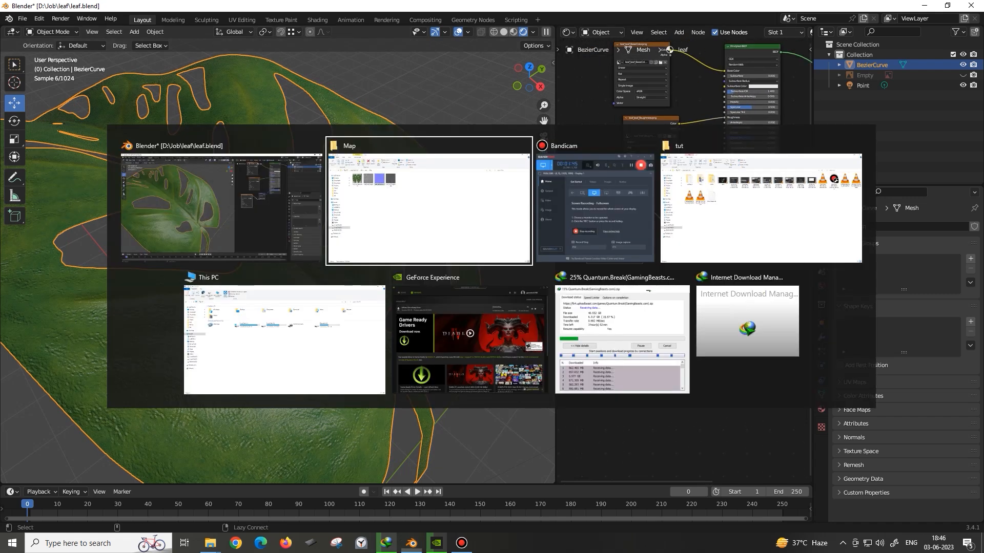
pyautogui.click(195, 126)
pyautogui.moveTo(195, 126); pyautogui.dragTo(670, 321)
pyautogui.moveTo(752, 237); pyautogui.dragTo(704, 251, button='middle')
pyautogui.scroll(2, 704, 251)
pyautogui.scroll(2, 640, 326)
pyautogui.click(595, 411)
# Step: Add a Displacement node beside the height texture node
pyautogui.scroll(-2, 670, 49)
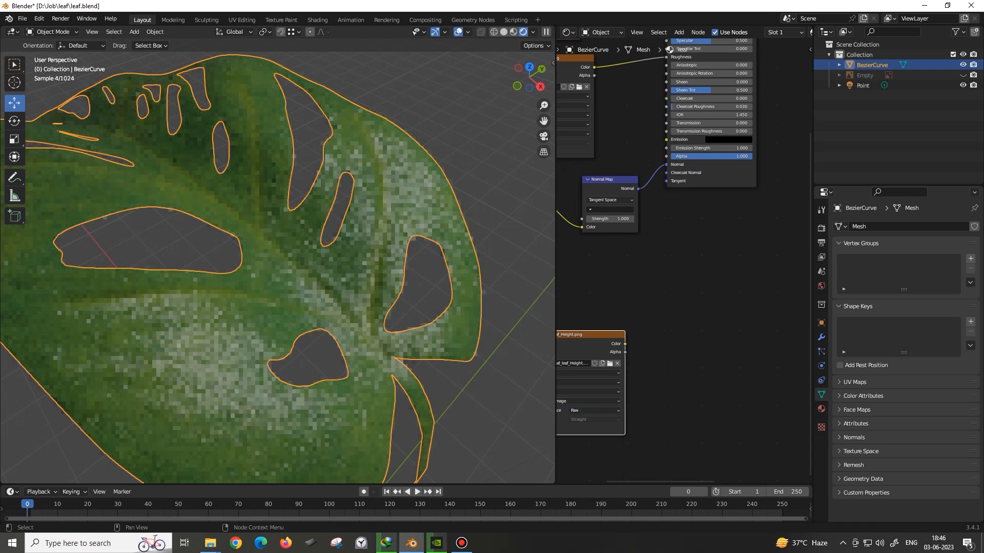
pyautogui.press('F3')
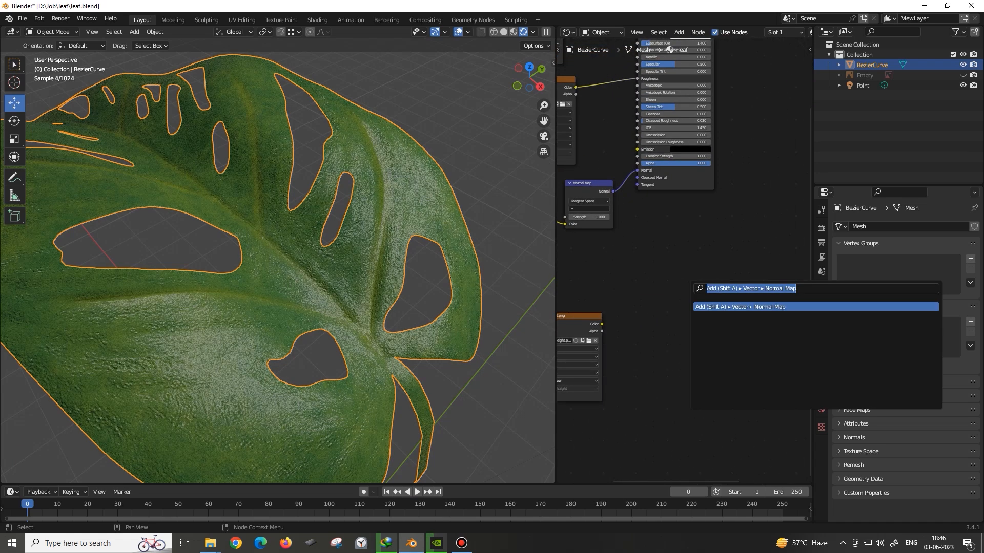
pyautogui.write('dis')
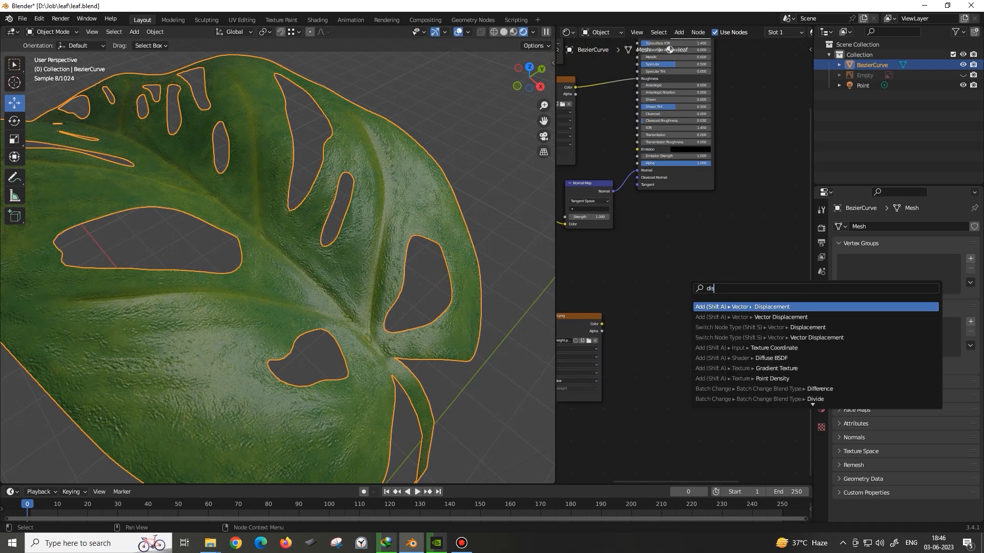
pyautogui.press('Return')
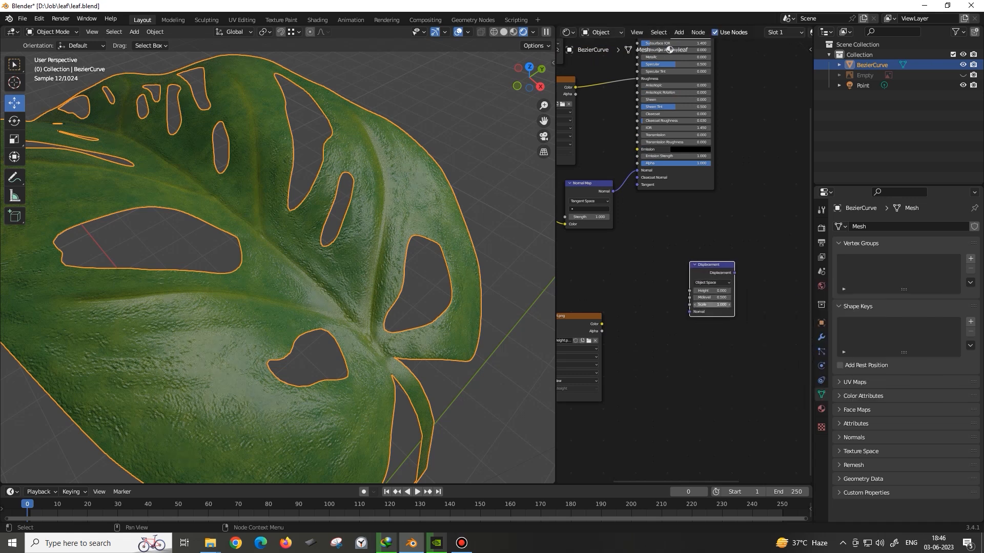
# Step: Connect the height texture's Color to the Displacement node's Height and its output to the Material Output's Displacement
pyautogui.scroll(5, 712, 306)
pyautogui.moveTo(712, 306); pyautogui.dragTo(738, 283, button='middle')
pyautogui.moveTo(573, 328); pyautogui.dragTo(605, 249)
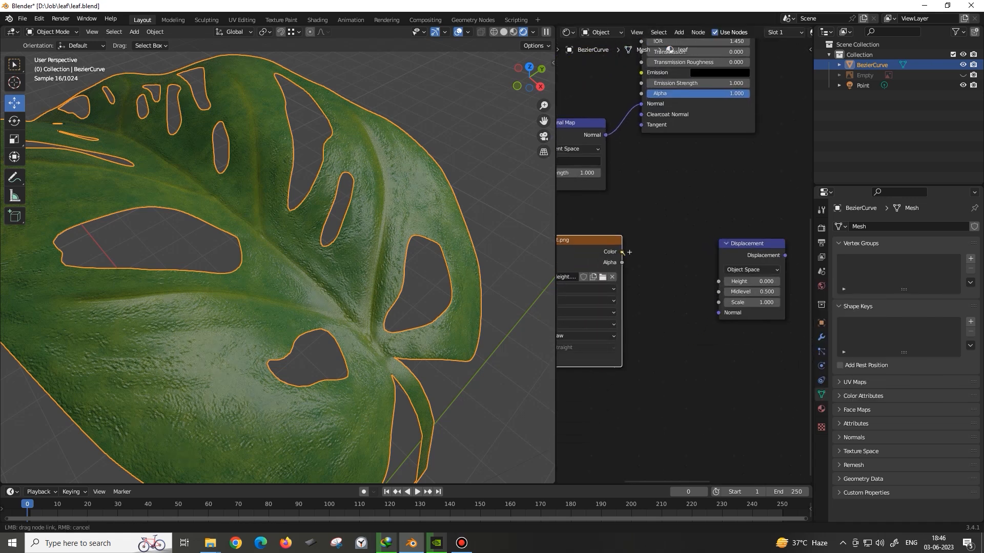
pyautogui.moveTo(717, 281); pyautogui.dragTo(719, 281)
pyautogui.moveTo(698, 254); pyautogui.dragTo(601, 294, button='middle')
pyautogui.scroll(-8, 633, 259)
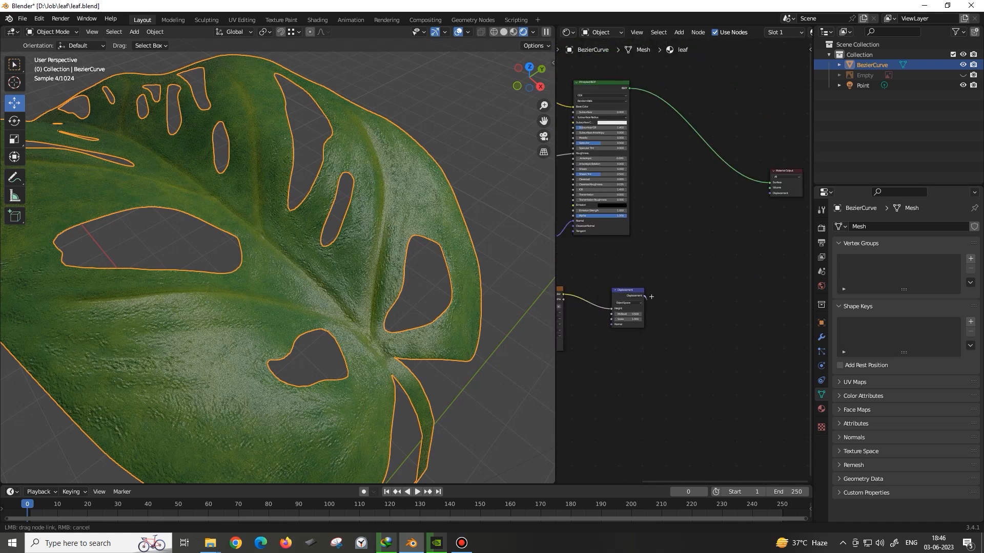
pyautogui.moveTo(770, 193); pyautogui.dragTo(770, 193)
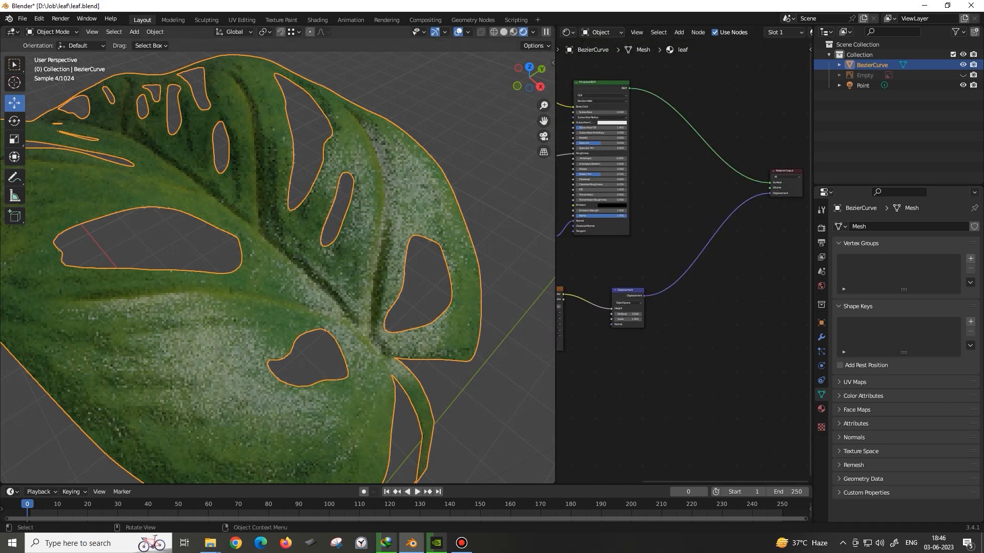
# Step: Examine the complete leaf material node network and the textured leaf in the rendered viewport
pyautogui.moveTo(804, 205); pyautogui.dragTo(679, 253, button='middle')
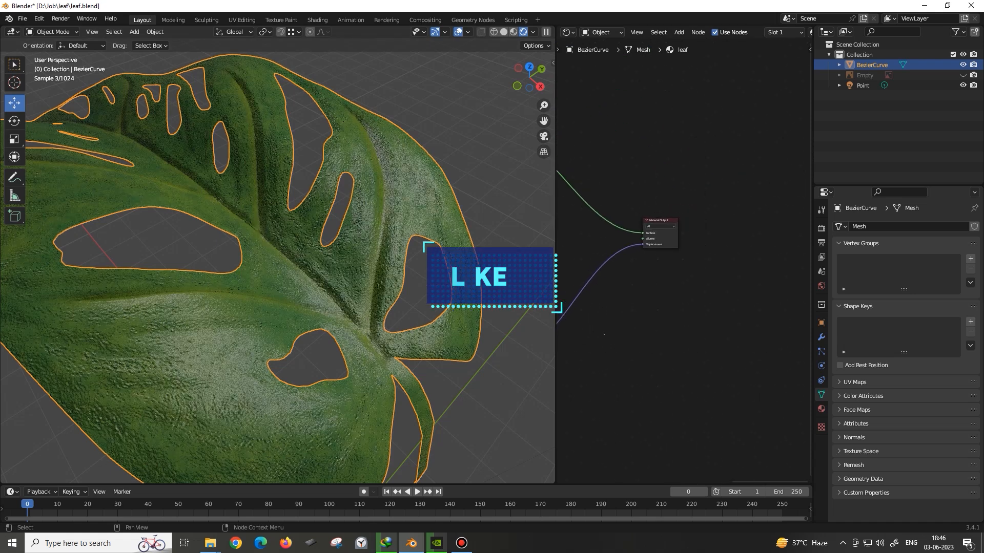
pyautogui.scroll(6, 681, 253)
pyautogui.scroll(-8, 682, 254)
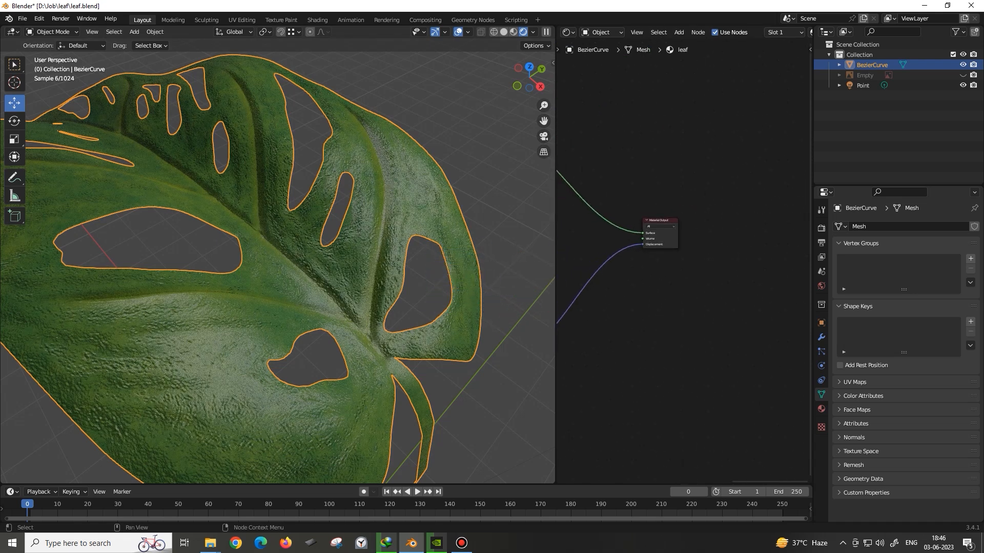
pyautogui.moveTo(682, 254); pyautogui.dragTo(798, 237, button='middle')
pyautogui.scroll(5, 586, 301)
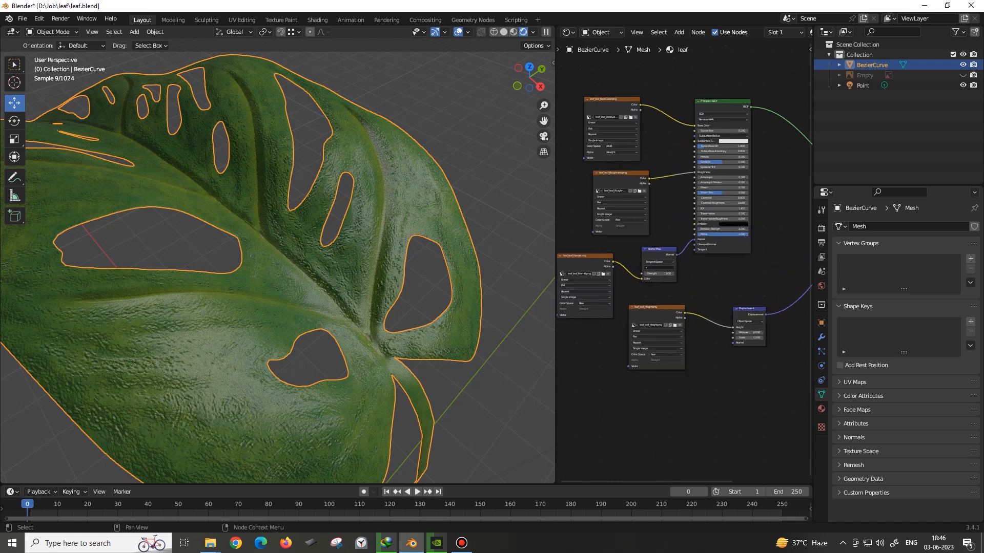
pyautogui.scroll(2, 654, 372)
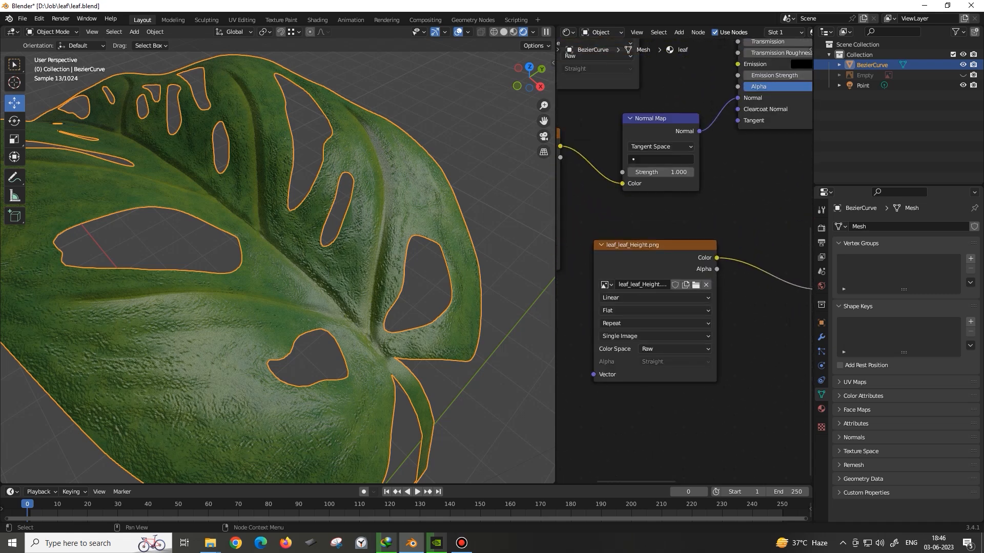
pyautogui.scroll(-9, 684, 262)
pyautogui.moveTo(684, 262); pyautogui.dragTo(661, 322, button='middle')
pyautogui.scroll(-4, 277, 267)
pyautogui.moveTo(277, 268)
pyautogui.mouseDown(button='middle')
pyautogui.moveTo(325, 255)
pyautogui.moveTo(281, 265)
pyautogui.mouseUp(button='middle')
pyautogui.scroll(-1, 325, 255)
pyautogui.hotkey('shift', 'F12')
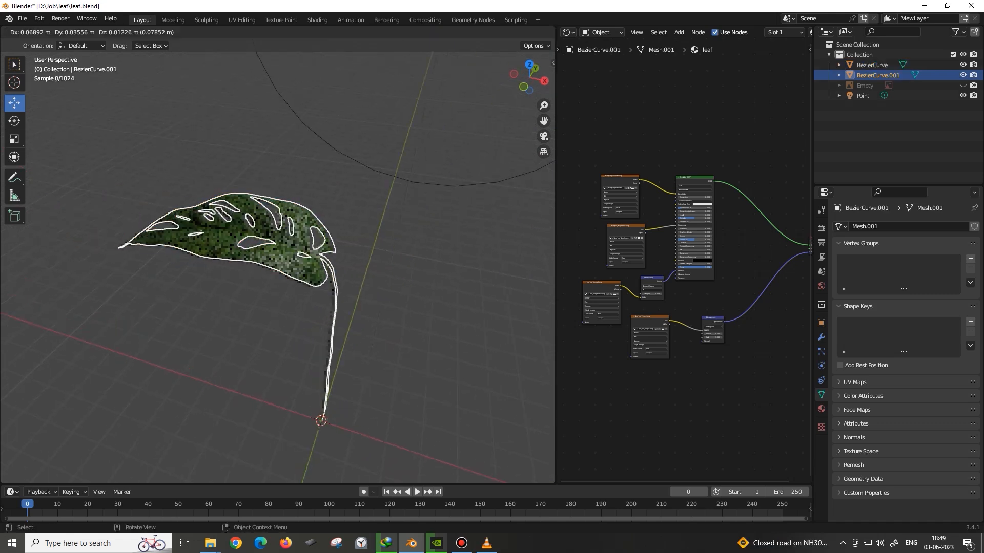
# Step: Duplicate the textured leaf mesh
pyautogui.hotkey('shift', 'd')
pyautogui.press('z')
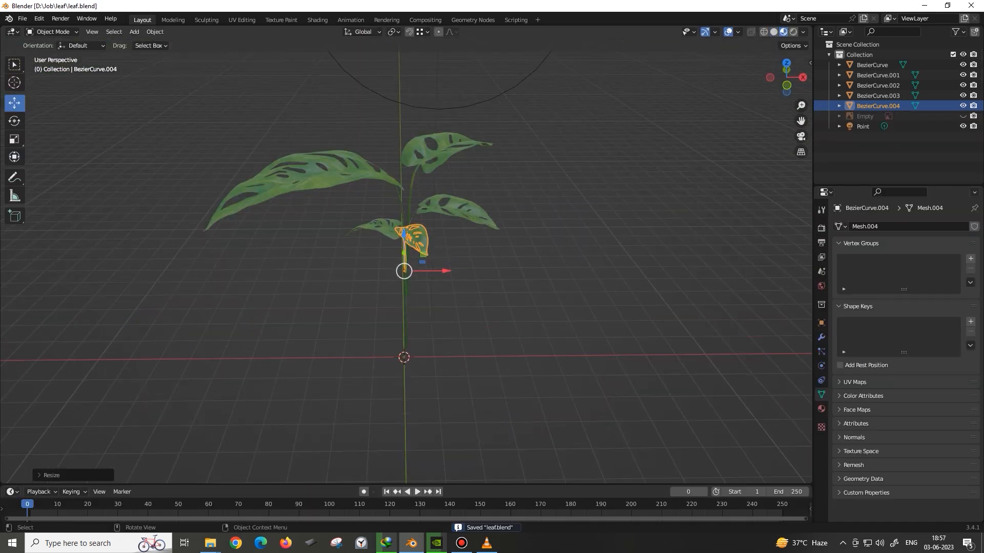
# Step: Leave sculpting for object editing and add a mesh cylinder at the plant's base as the pot
pyautogui.moveTo(514, 277); pyautogui.dragTo(506, 280, button='middle')
pyautogui.click(506, 281)
pyautogui.hotkey('shift', 'a')
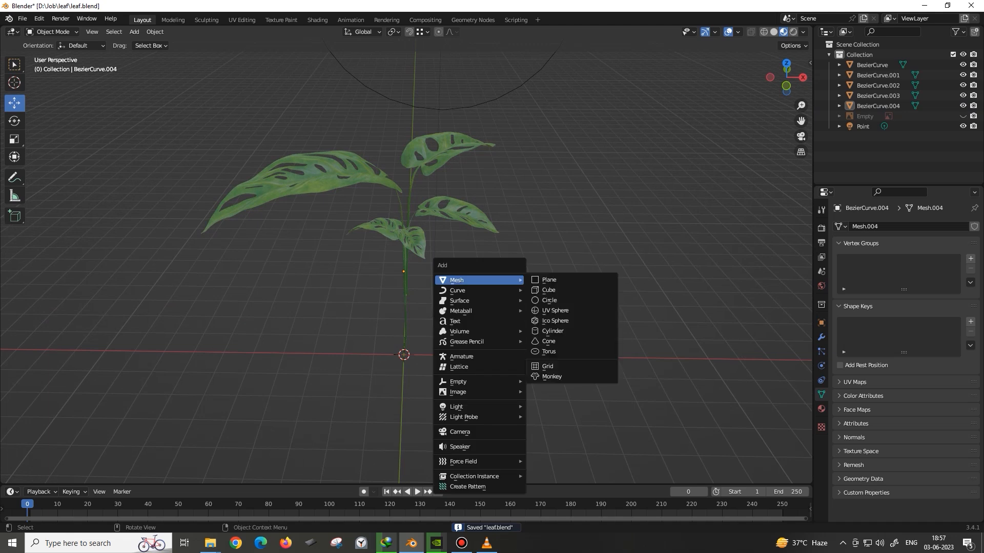
pyautogui.click(553, 331)
pyautogui.scroll(2, 406, 256)
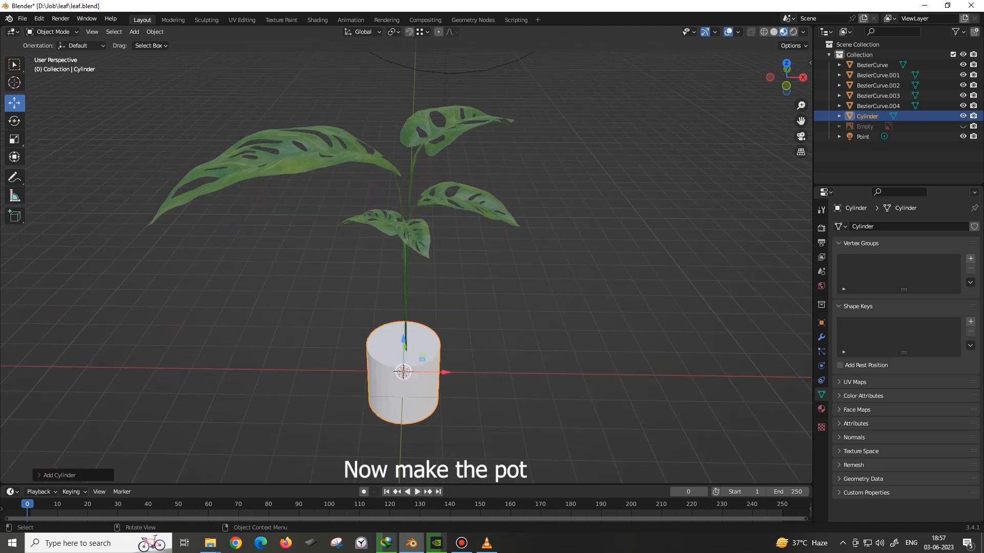
pyautogui.scroll(1, 543, 323)
# Step: Raise the cylinder vertically above the ground plane
pyautogui.moveTo(543, 322); pyautogui.dragTo(550, 304, button='middle')
pyautogui.keyDown('shift'); pyautogui.moveTo(406, 251); pyautogui.dragTo(444, 141, button='middle'); pyautogui.keyUp('shift')
pyautogui.moveTo(442, 268); pyautogui.dragTo(442, 201)
pyautogui.moveTo(444, 201); pyautogui.dragTo(462, 179, button='middle')
pyautogui.moveTo(442, 226); pyautogui.dragTo(441, 233, button='middle')
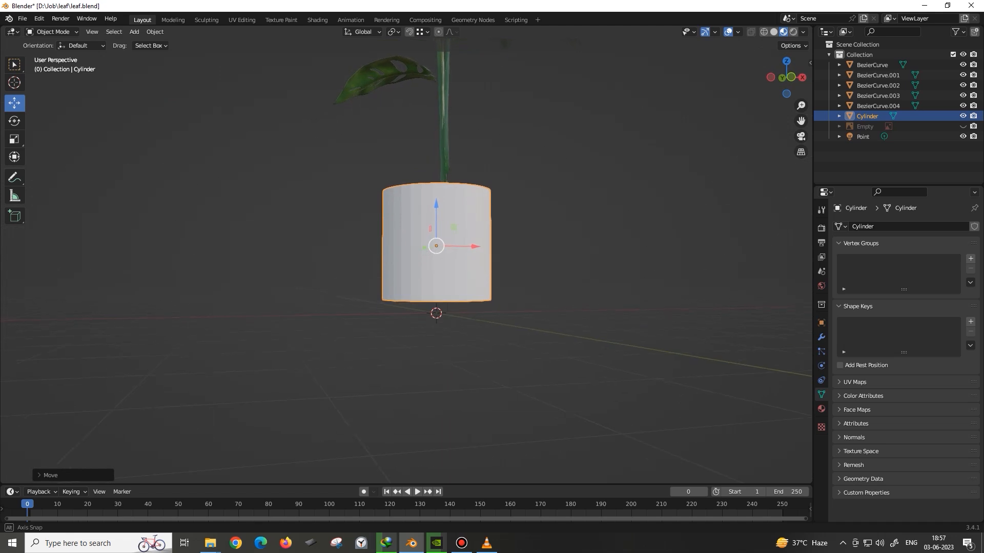
# Step: Move only the cylinder's origin down to its base using vertex snapping, and end origin-only transforms
pyautogui.click(793, 46)
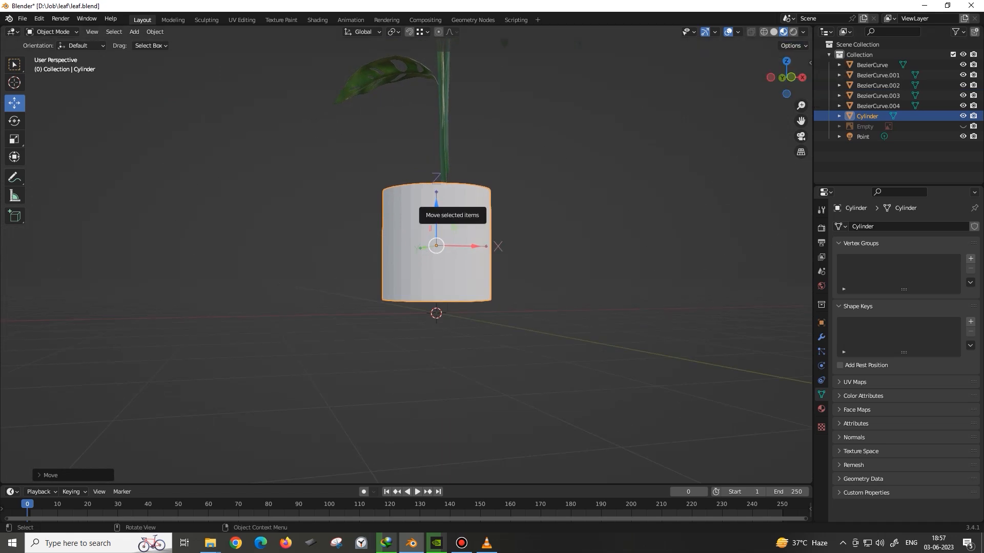
pyautogui.click(427, 32)
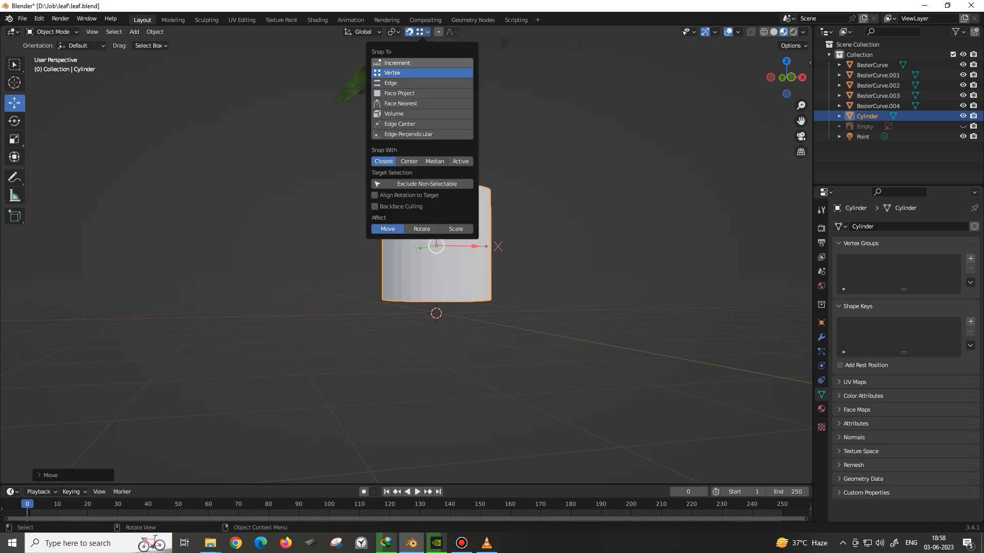
pyautogui.moveTo(436, 204); pyautogui.dragTo(461, 302)
pyautogui.press('Return')
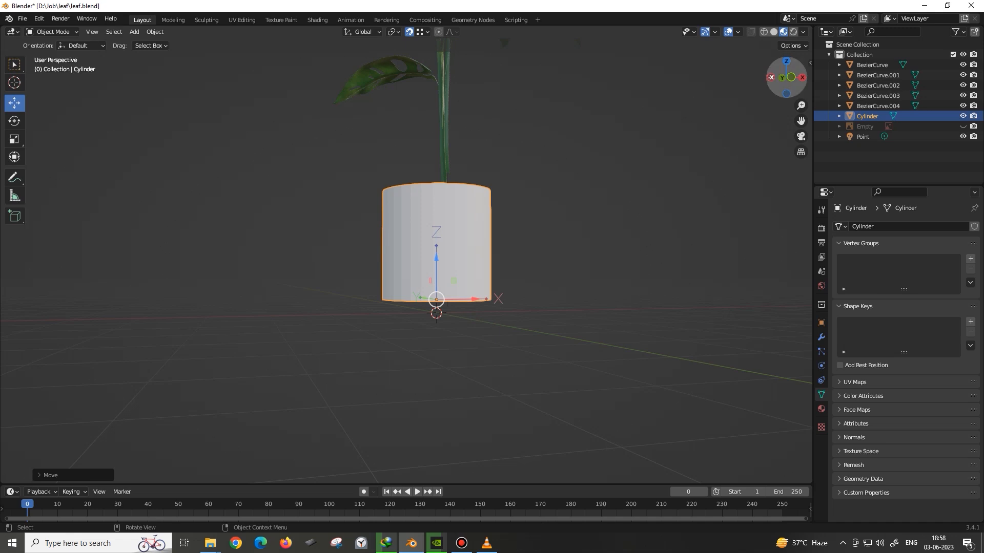
pyautogui.click(791, 45)
# Step: Delete the cylinder's top face to open the pot
pyautogui.moveTo(605, 205); pyautogui.dragTo(566, 226, button='middle')
pyautogui.press('Tab')
pyautogui.moveTo(441, 302); pyautogui.dragTo(445, 198, button='middle')
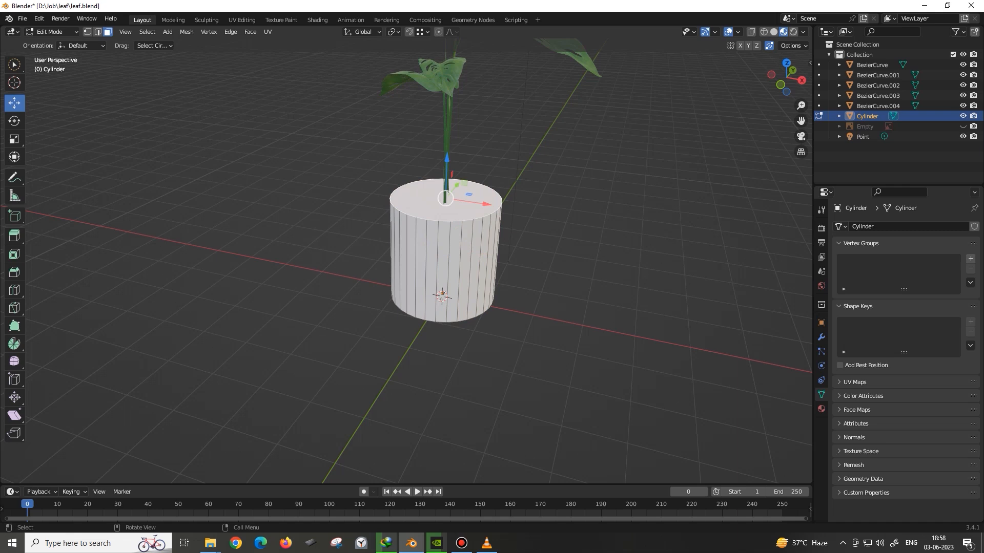
pyautogui.press('x')
pyautogui.press('Escape')
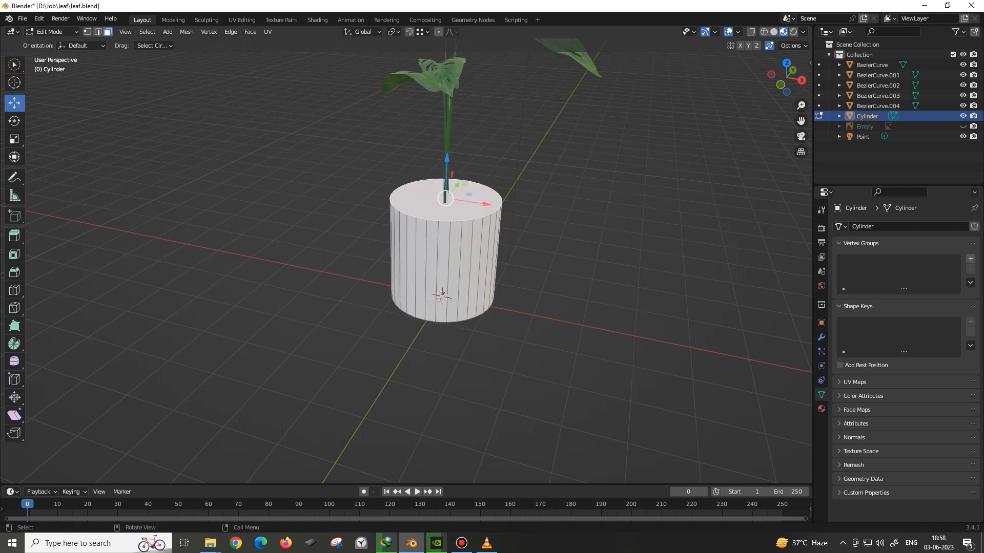
pyautogui.press('x')
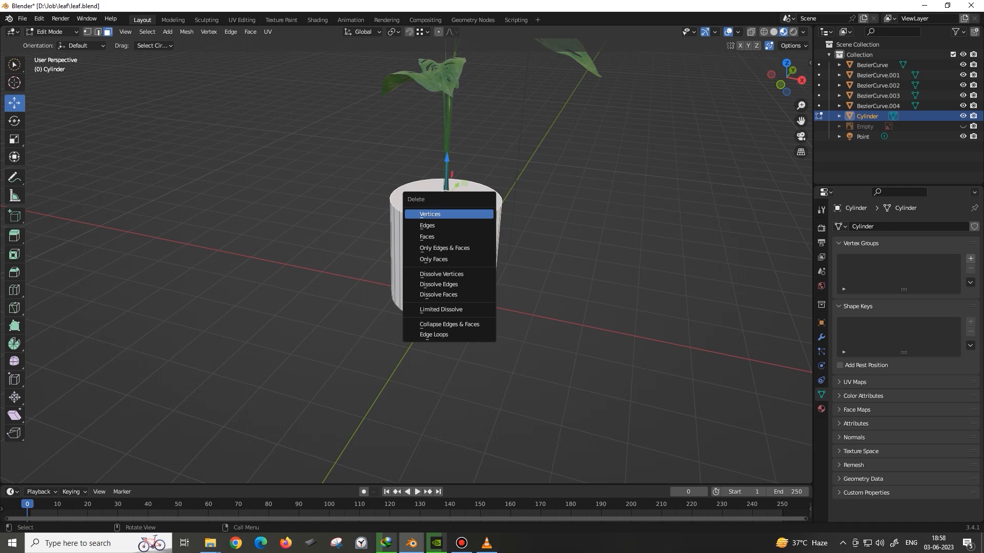
pyautogui.click(449, 237)
# Step: Return the open cylinder to object mode and add a Solidify modifier to it
pyautogui.moveTo(449, 237); pyautogui.dragTo(518, 204, button='middle')
pyautogui.moveTo(404, 163); pyautogui.dragTo(405, 206)
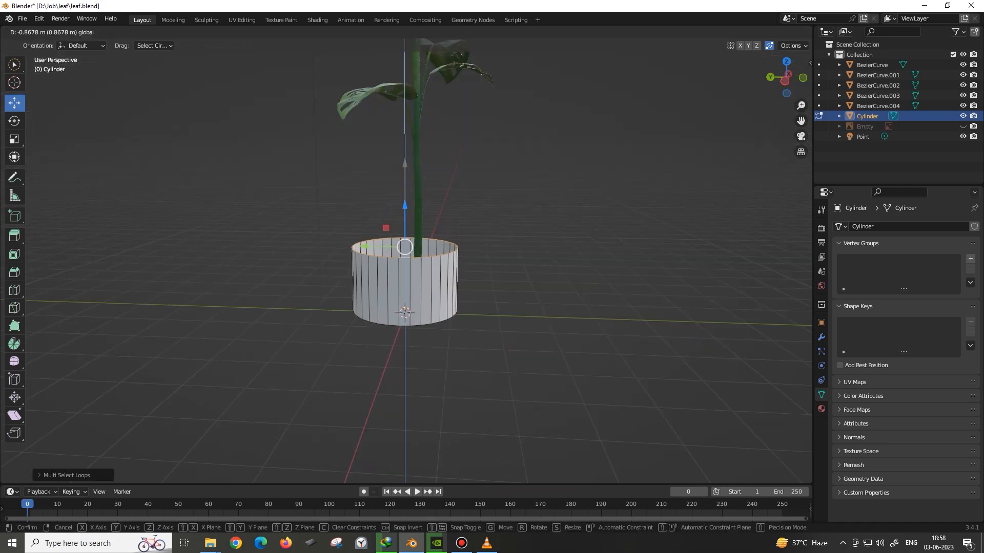
pyautogui.moveTo(405, 206); pyautogui.dragTo(391, 145, button='middle')
pyautogui.moveTo(404, 208); pyautogui.dragTo(404, 210)
pyautogui.moveTo(404, 210); pyautogui.dragTo(402, 333, button='middle')
pyautogui.scroll(3, 424, 251)
pyautogui.press('Tab')
pyautogui.click(821, 337)
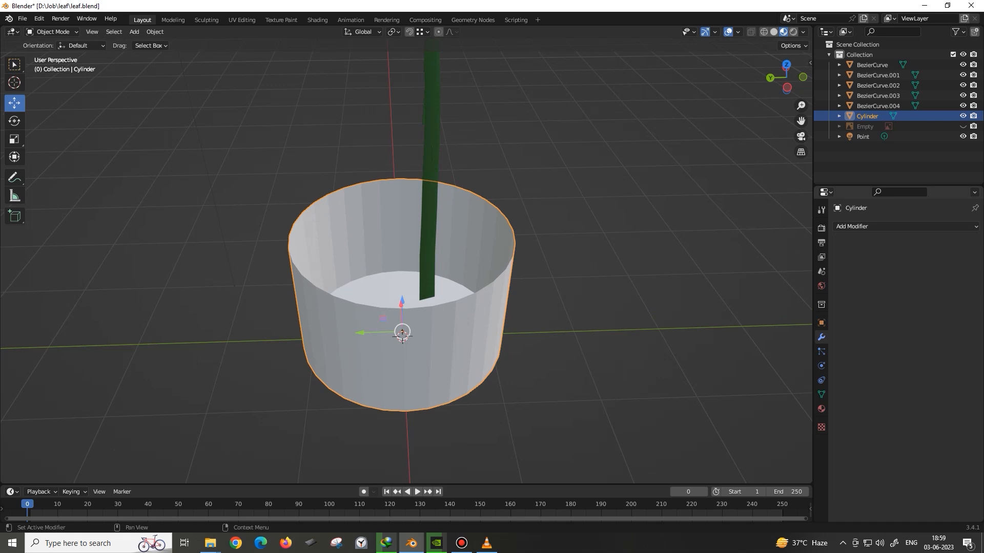
pyautogui.click(852, 226)
pyautogui.click(774, 402)
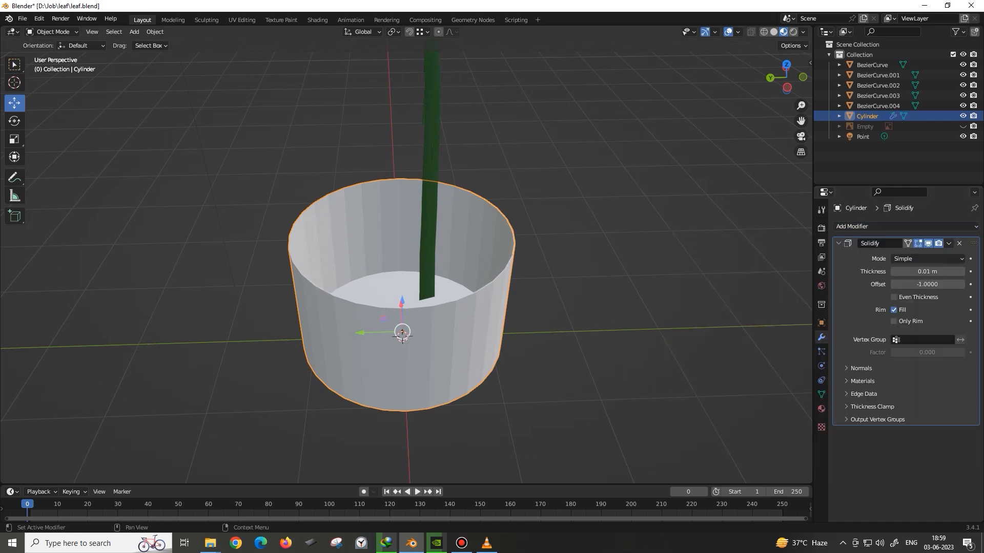
# Step: Set the Solidify thickness to 0.25 m and check the pot's wall in wireframe
pyautogui.moveTo(927, 272); pyautogui.dragTo(963, 272)
pyautogui.hotkey('shift', 'z')
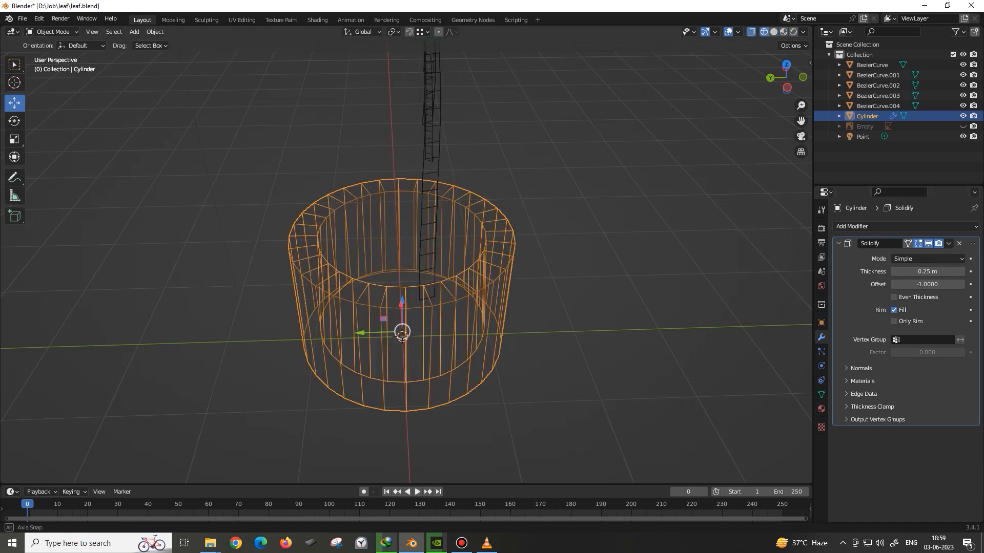
pyautogui.moveTo(410, 287); pyautogui.dragTo(435, 231, button='middle')
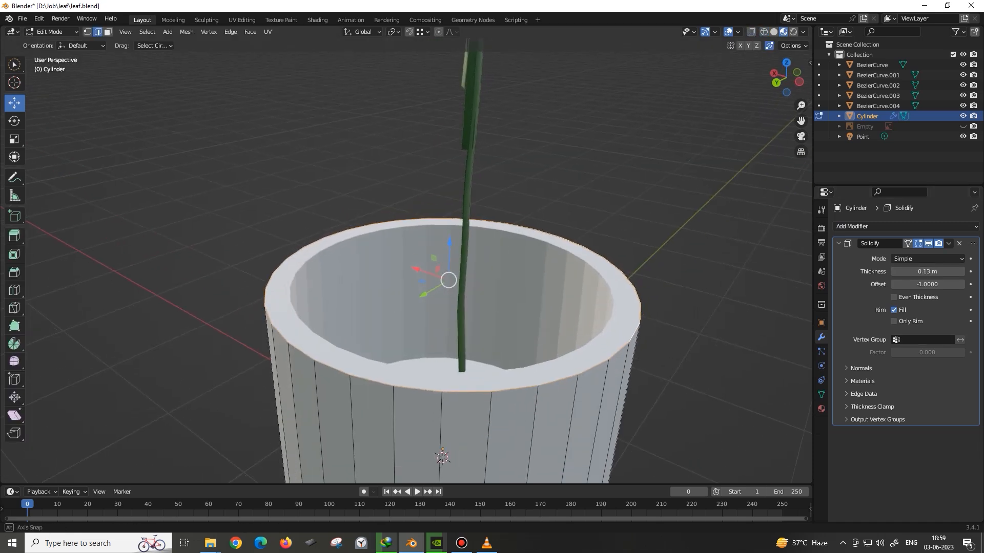
pyautogui.moveTo(441, 435); pyautogui.dragTo(443, 424, button='middle')
# Step: Apply the Solidify modifier to the pot in object mode, with its thickness at 0.13 m
pyautogui.click(948, 243)
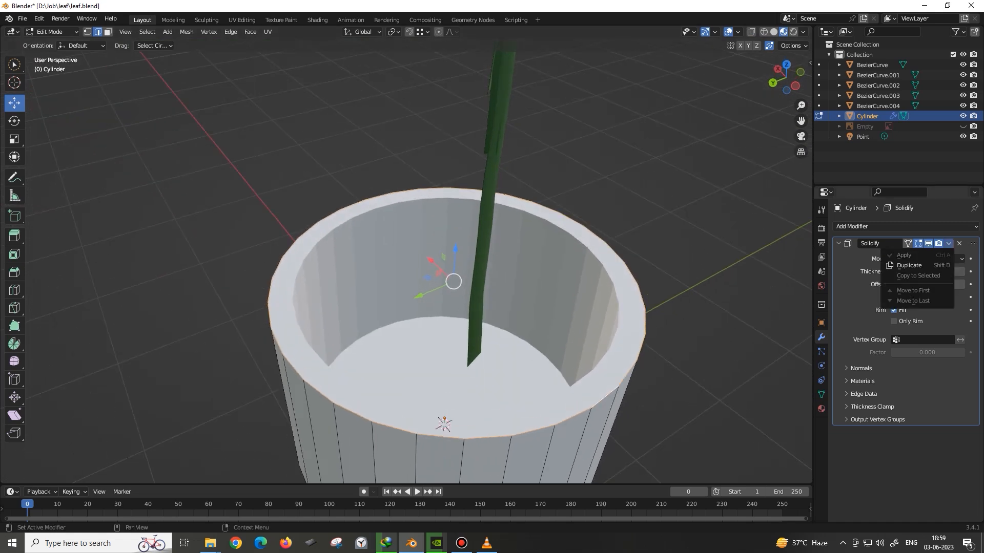
pyautogui.hotkey('alt', 'a')
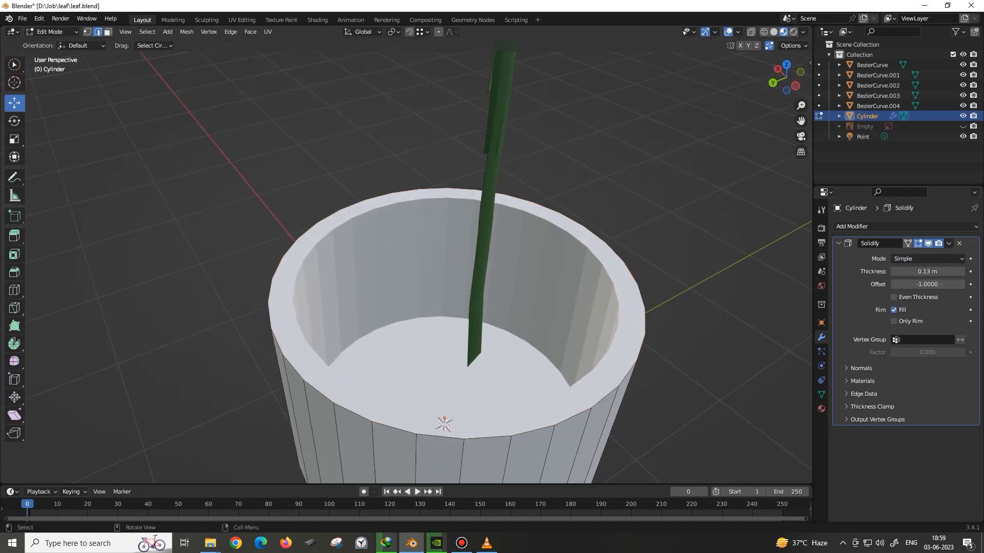
pyautogui.press('Tab')
pyautogui.click(949, 243)
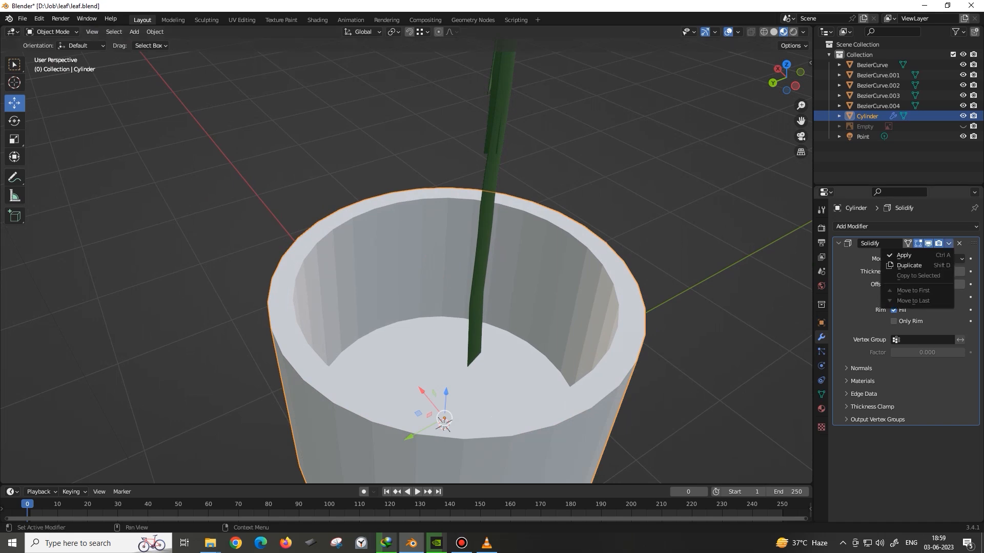
pyautogui.click(922, 256)
# Step: Bevel the inner and outer edge loops of the pot's rim by about 0.05 m with two segments
pyautogui.moveTo(640, 302); pyautogui.dragTo(618, 277, button='middle')
pyautogui.press('Tab')
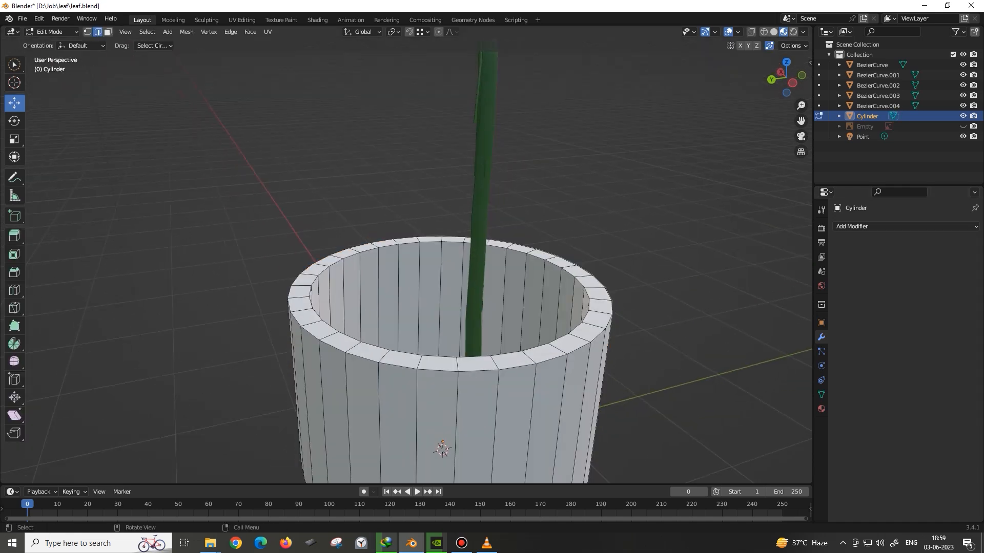
pyautogui.click(599, 328)
pyautogui.moveTo(598, 328); pyautogui.dragTo(595, 344, button='middle')
pyautogui.keyDown('alt'); pyautogui.click(600, 287); pyautogui.keyUp('alt')
pyautogui.moveTo(620, 313); pyautogui.dragTo(574, 308, button='middle')
pyautogui.hotkey('ctrl', 'b')
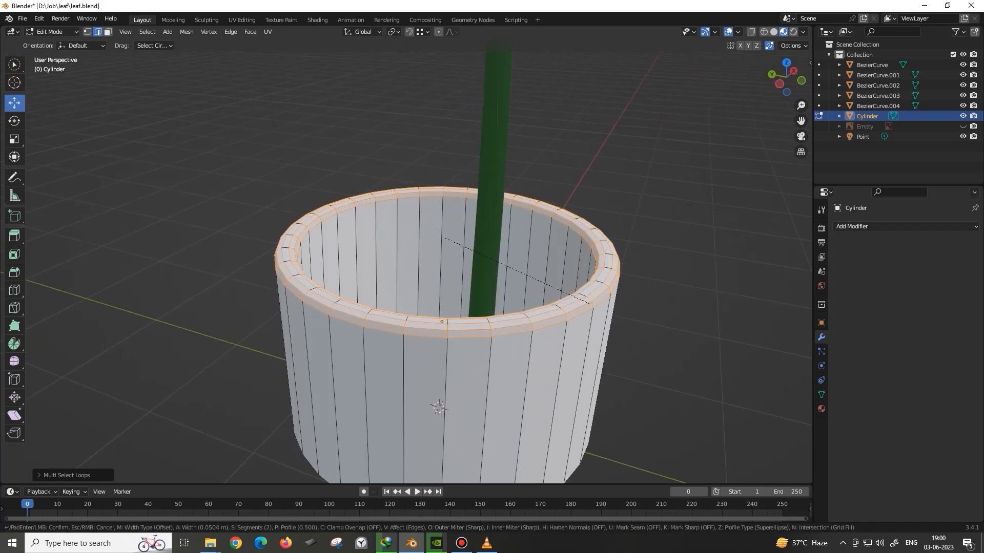
pyautogui.click(589, 304)
pyautogui.moveTo(589, 303); pyautogui.dragTo(581, 283, button='middle')
pyautogui.press('Tab')
# Step: Bevel the pot's inner and outer bottom edge loops by about 0.2 m with two segments, selecting them in wireframe
pyautogui.scroll(-1, 615, 292)
pyautogui.click(640, 292)
pyautogui.moveTo(640, 292); pyautogui.dragTo(623, 251, button='middle')
pyautogui.press('Tab')
pyautogui.doubleClick(542, 360)
pyautogui.moveTo(542, 361); pyautogui.dragTo(582, 411, button='middle')
pyautogui.hotkey('shift', 'z')
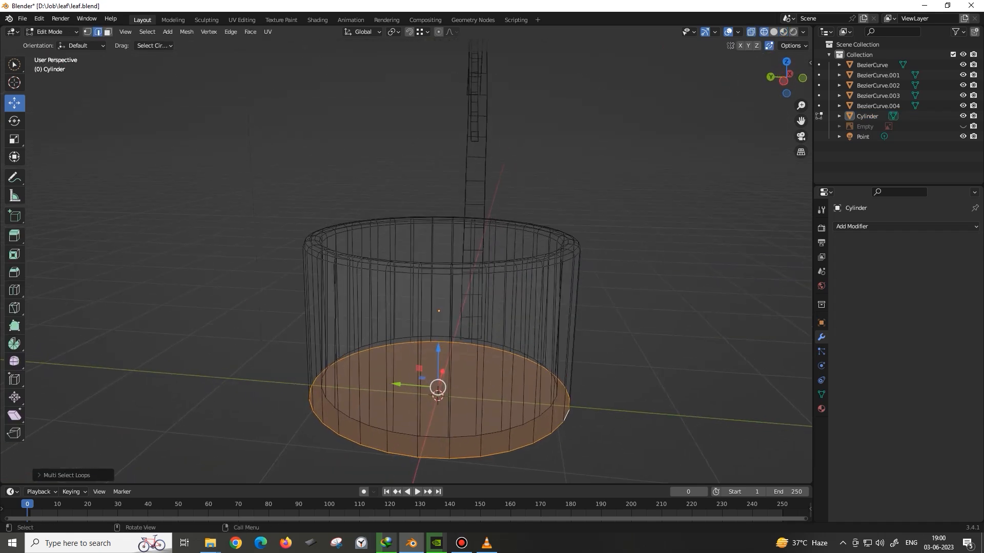
pyautogui.moveTo(523, 442); pyautogui.dragTo(515, 440)
pyautogui.rightClick(666, 420)
pyautogui.click(542, 438)
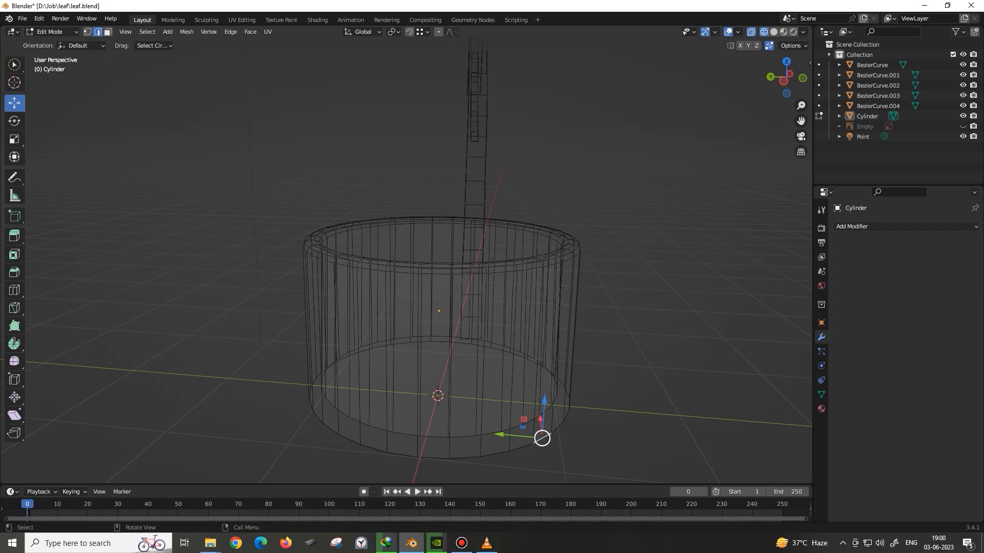
pyautogui.click(521, 447)
pyautogui.keyDown('shift'); pyautogui.moveTo(521, 448); pyautogui.dragTo(530, 390, button='middle'); pyautogui.keyUp('shift')
pyautogui.scroll(3, 531, 382)
pyautogui.keyDown('shift'); pyautogui.click(555, 424); pyautogui.keyUp('shift')
pyautogui.hotkey('alt', 'l')
pyautogui.moveTo(556, 423); pyautogui.dragTo(569, 367, button='middle')
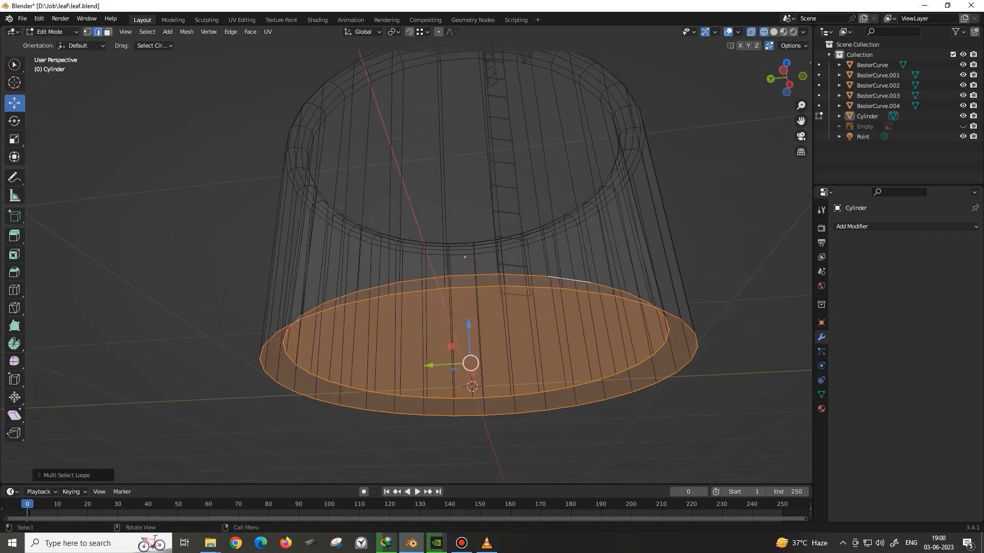
pyautogui.hotkey('ctrl', 'b')
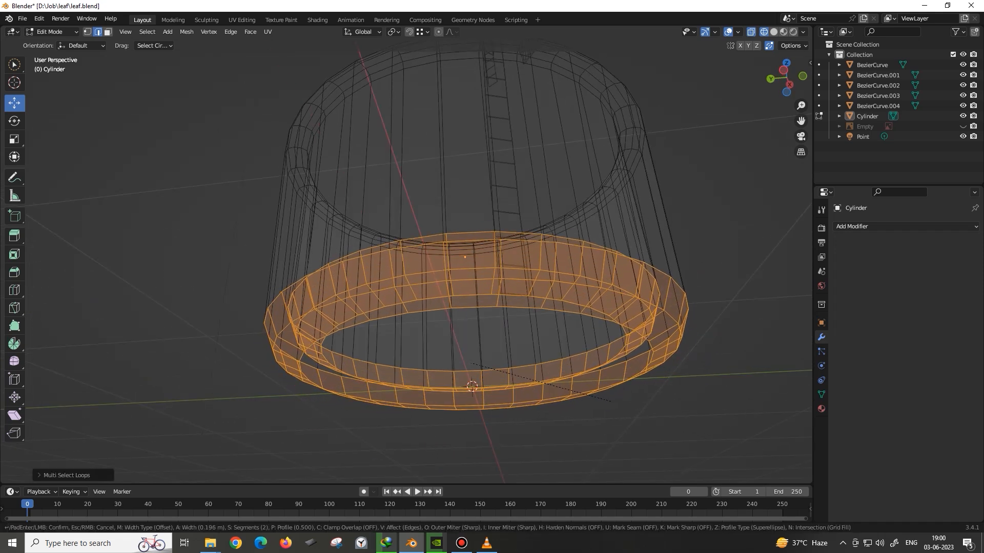
pyautogui.click(612, 397)
pyautogui.hotkey('alt', 'a')
pyautogui.scroll(-3, 612, 397)
pyautogui.hotkey('shift', 'z')
pyautogui.moveTo(609, 379); pyautogui.dragTo(597, 474, button='middle')
pyautogui.scroll(-2, 441, 256)
pyautogui.press('Tab')
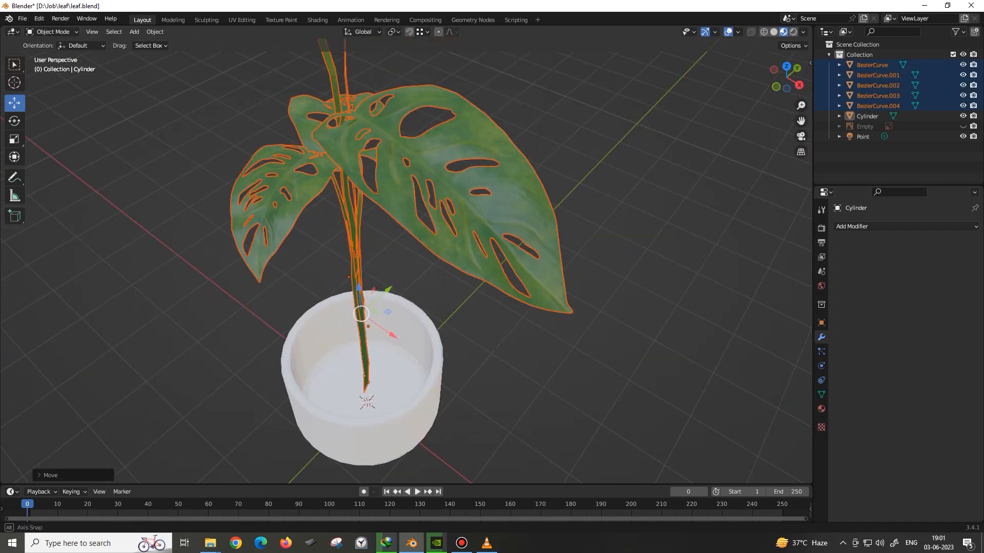
# Step: Lower all the leaves along Z in the right-side wireframe view so their stems reach the pot's floor
pyautogui.press('KP_3')
pyautogui.scroll(2, 406, 261)
pyautogui.hotkey('shift', 'z')
pyautogui.press('g')
pyautogui.press('z')
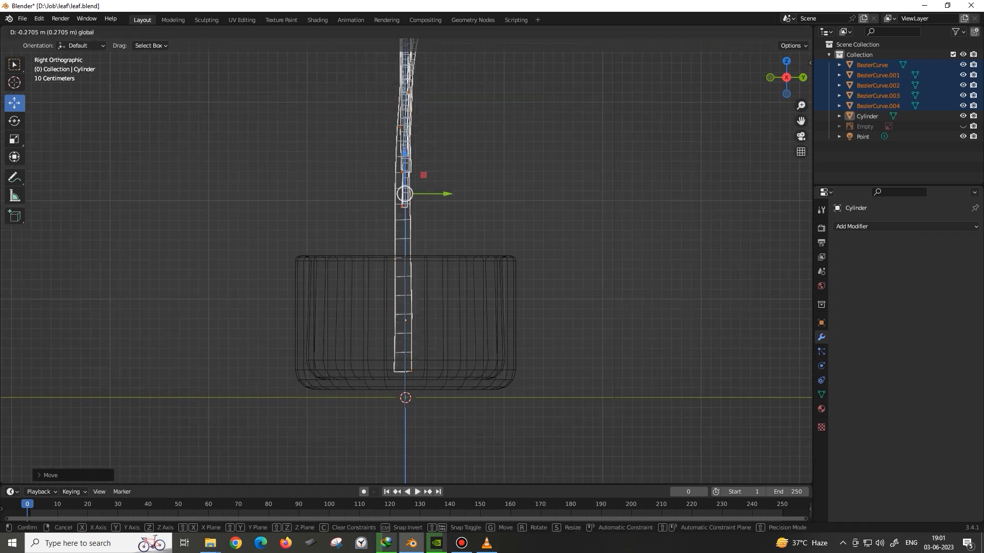
pyautogui.click(461, 266)
pyautogui.click(504, 307)
pyautogui.press('g')
pyautogui.press('z')
pyautogui.click(504, 315)
pyautogui.scroll(-2, 406, 266)
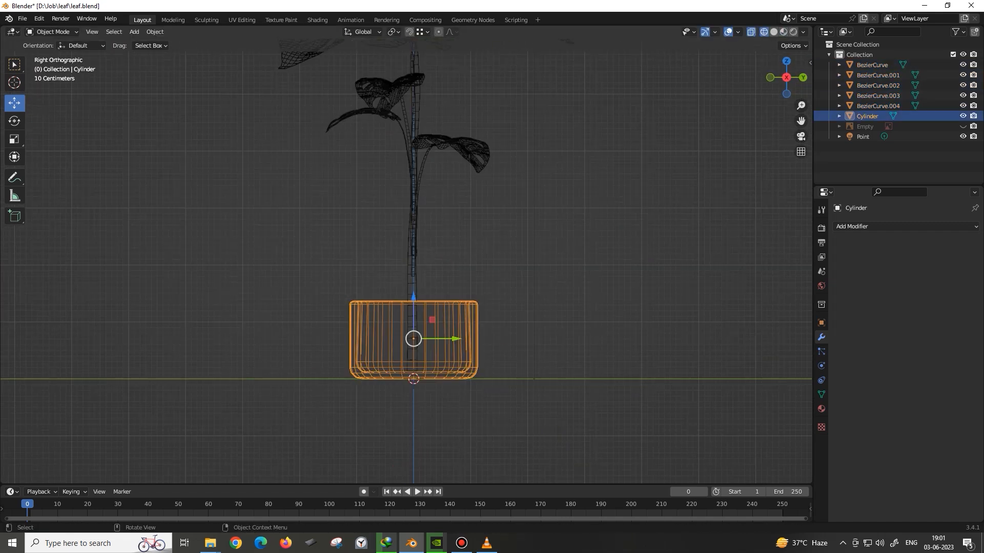
# Step: Raise the pot's upper vertices slightly along Z to make the pot taller
pyautogui.press('Tab')
pyautogui.scroll(2, 415, 260)
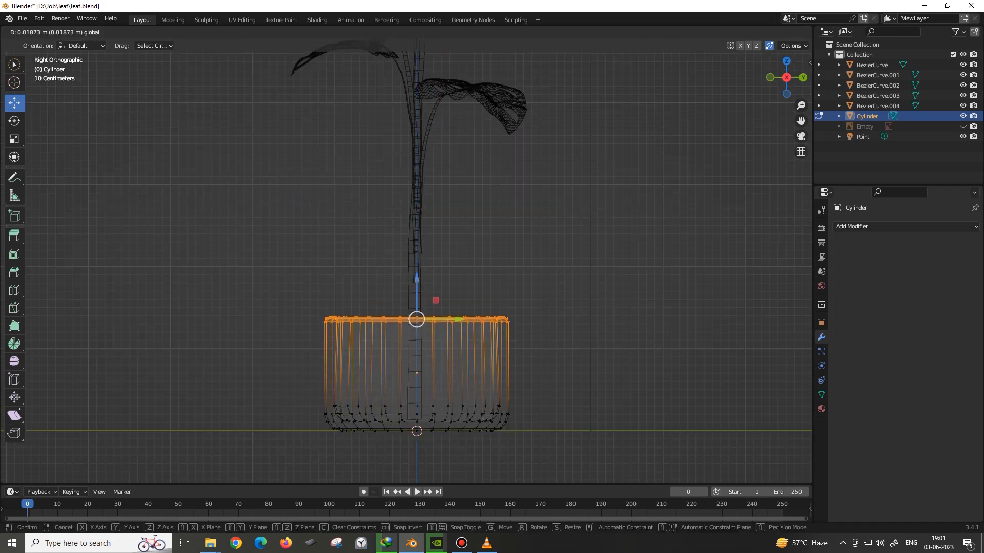
pyautogui.press('Tab')
pyautogui.hotkey('shift', 'z')
# Step: Apply smooth shading to the pot and save the file
pyautogui.moveTo(406, 266); pyautogui.dragTo(543, 261, button='middle')
pyautogui.click(154, 32)
pyautogui.click(177, 257)
pyautogui.scroll(3, 404, 353)
pyautogui.hotkey('ctrl', 's')
# Step: Lower individual leaves along Z to bring them closer to the pot
pyautogui.scroll(-3, 409, 287)
pyautogui.scroll(2, 436, 266)
pyautogui.click(487, 218)
pyautogui.scroll(2, 461, 230)
pyautogui.click(477, 113)
pyautogui.moveTo(433, 260); pyautogui.dragTo(436, 353)
pyautogui.moveTo(435, 308); pyautogui.dragTo(518, 302, button='middle')
pyautogui.moveTo(455, 358); pyautogui.dragTo(456, 382)
pyautogui.click(589, 317)
pyautogui.scroll(-2, 512, 308)
pyautogui.moveTo(512, 307); pyautogui.dragTo(389, 313, button='middle')
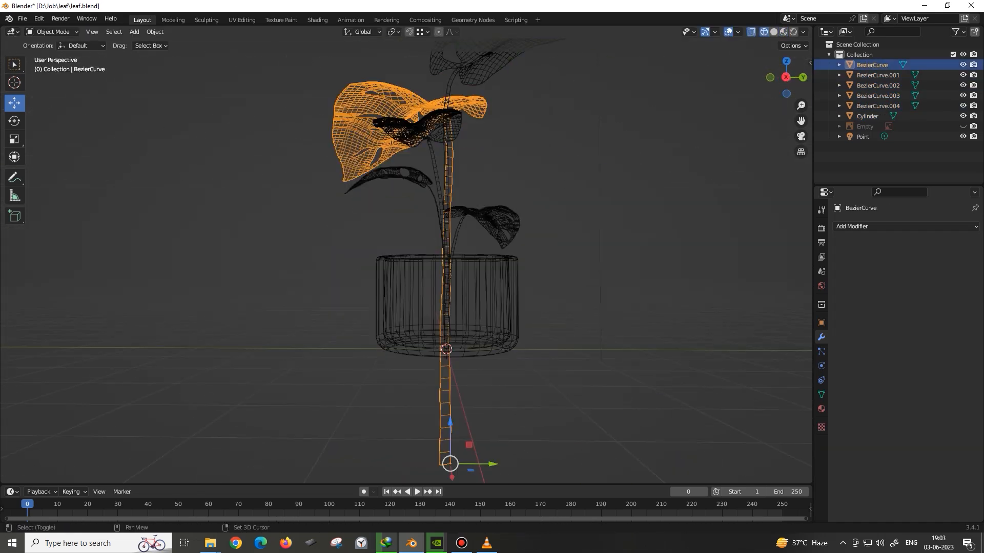
# Step: Delete the section of the large leaf's stem that protrudes below the pot
pyautogui.press('Tab')
pyautogui.press('Escape')
pyautogui.moveTo(512, 410); pyautogui.dragTo(502, 317, button='middle')
pyautogui.scroll(2, 487, 318)
pyautogui.press('c')
pyautogui.moveTo(486, 413); pyautogui.dragTo(484, 298)
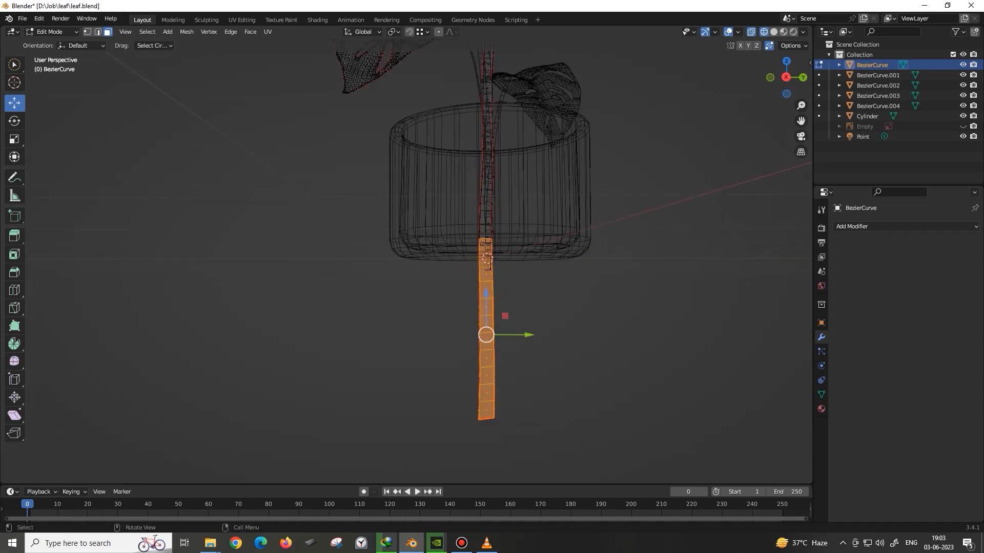
pyautogui.press('x')
pyautogui.moveTo(487, 359); pyautogui.dragTo(534, 446, button='middle')
pyautogui.press('Tab')
# Step: Trim the excess lower end of a second leaf's stem beneath the pot's floor
pyautogui.click(519, 226)
pyautogui.press('Tab')
pyautogui.moveTo(565, 272); pyautogui.dragTo(567, 234)
pyautogui.press('x')
pyautogui.moveTo(568, 241)
pyautogui.mouseDown(button='middle')
pyautogui.moveTo(512, 287)
pyautogui.moveTo(477, 297)
pyautogui.mouseUp(button='middle')
# Step: Shift the lower end of a leaf's stem inside the pot with proportional editing enabled
pyautogui.press('Tab')
# Step: Restore textured viewport shading and nudge a leaf's position slightly so its stem sits with the others inside the pot
pyautogui.click(590, 307)
pyautogui.moveTo(589, 308)
pyautogui.mouseDown(button='middle')
pyautogui.moveTo(512, 328)
pyautogui.moveTo(564, 246)
pyautogui.moveTo(461, 318)
pyautogui.moveTo(417, 249)
pyautogui.mouseUp(button='middle')
pyautogui.press('z')
pyautogui.scroll(2, 409, 256)
pyautogui.click(403, 236)
pyautogui.moveTo(364, 439); pyautogui.dragTo(358, 440)
pyautogui.moveTo(412, 464); pyautogui.dragTo(410, 457)
pyautogui.moveTo(440, 410); pyautogui.dragTo(630, 423, button='middle')
pyautogui.scroll(6, 410, 307)
pyautogui.click(402, 317)
pyautogui.press('Tab')
pyautogui.press('c')
pyautogui.press('Escape')
pyautogui.hotkey('shift', 'z')
pyautogui.press('c')
pyautogui.moveTo(401, 366)
pyautogui.mouseDown()
pyautogui.moveTo(401, 320)
pyautogui.moveTo(449, 344)
pyautogui.mouseUp()
pyautogui.press('Escape')
pyautogui.hotkey('shift', 'z')
pyautogui.click(439, 32)
pyautogui.click(452, 32)
pyautogui.moveTo(449, 348); pyautogui.dragTo(533, 328, button='middle')
# Step: Select the lower end of the thin stem of BezierCurve.003 in wireframe and reposition it with proportional editing
pyautogui.press('Tab')
pyautogui.click(489, 241)
pyautogui.press('Tab')
pyautogui.hotkey('shift', 'z')
pyautogui.press('c')
pyautogui.moveTo(458, 429); pyautogui.dragTo(465, 331)
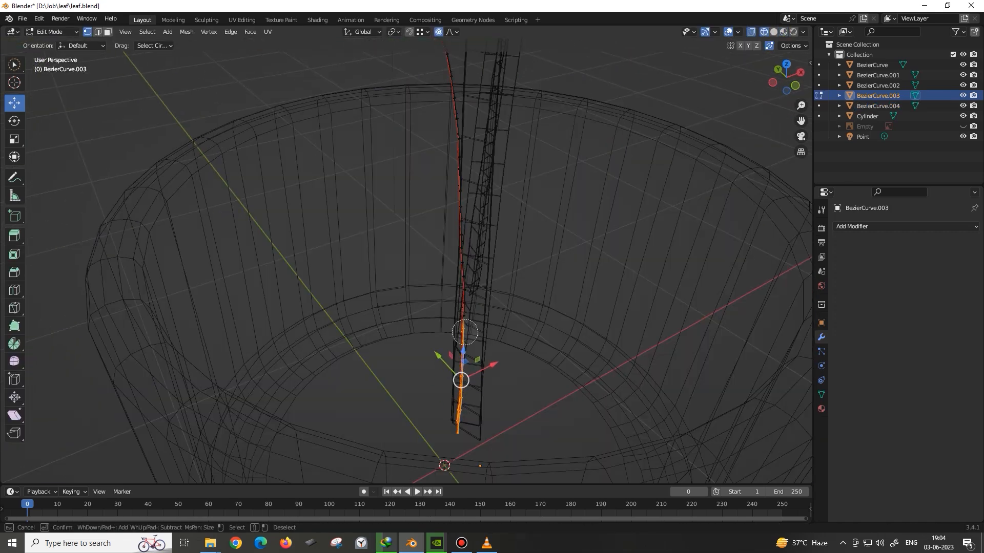
pyautogui.press('Escape')
pyautogui.hotkey('shift', 'z')
pyautogui.moveTo(494, 364); pyautogui.dragTo(491, 365)
pyautogui.moveTo(461, 353); pyautogui.dragTo(661, 328, button='middle')
pyautogui.press('Tab')
# Step: Duplicate the pot's inner floor face and raise the copy along Z inside the pot
pyautogui.click(410, 348)
pyautogui.press('Tab')
pyautogui.press('3')
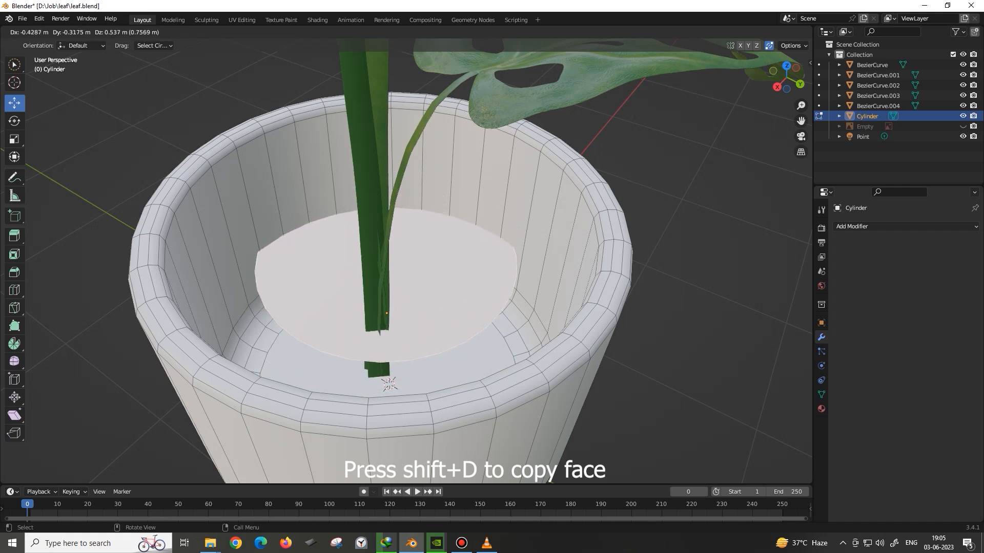
pyautogui.press('z')
pyautogui.click(445, 231)
# Step: Scale the raised face copy up to about 1.24 so it fills the pot's inner width
pyautogui.scroll(-1, 444, 230)
pyautogui.moveTo(444, 231); pyautogui.dragTo(466, 229, button='middle')
pyautogui.press('s')
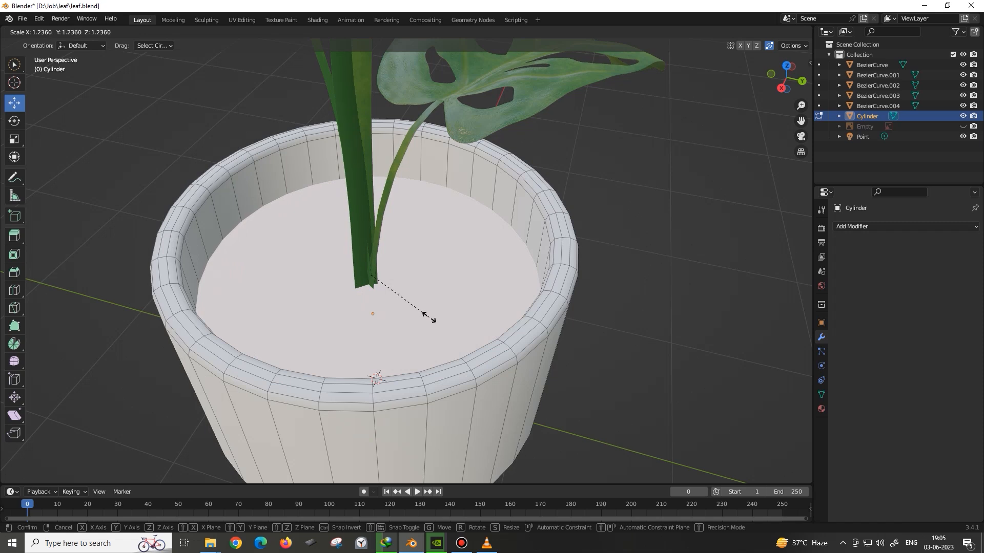
pyautogui.click(428, 317)
# Step: Isolate the pot, separate the raised face into its own object, and return to the full scene in Object Mode
pyautogui.scroll(-3, 428, 317)
pyautogui.moveTo(428, 317); pyautogui.dragTo(396, 331, button='middle')
pyautogui.press('KP_Divide')
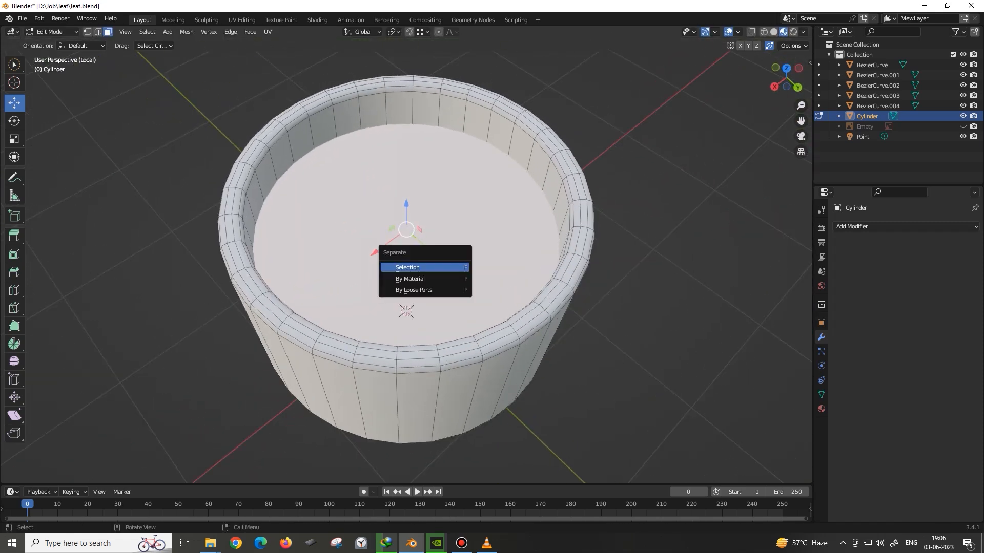
pyautogui.press('Return')
pyautogui.press('Tab')
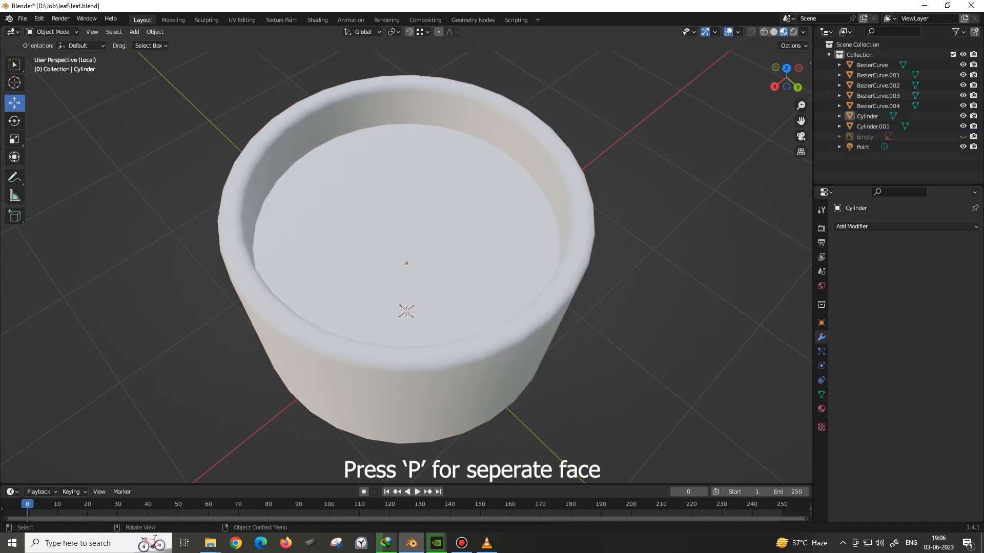
pyautogui.press('KP_Divide')
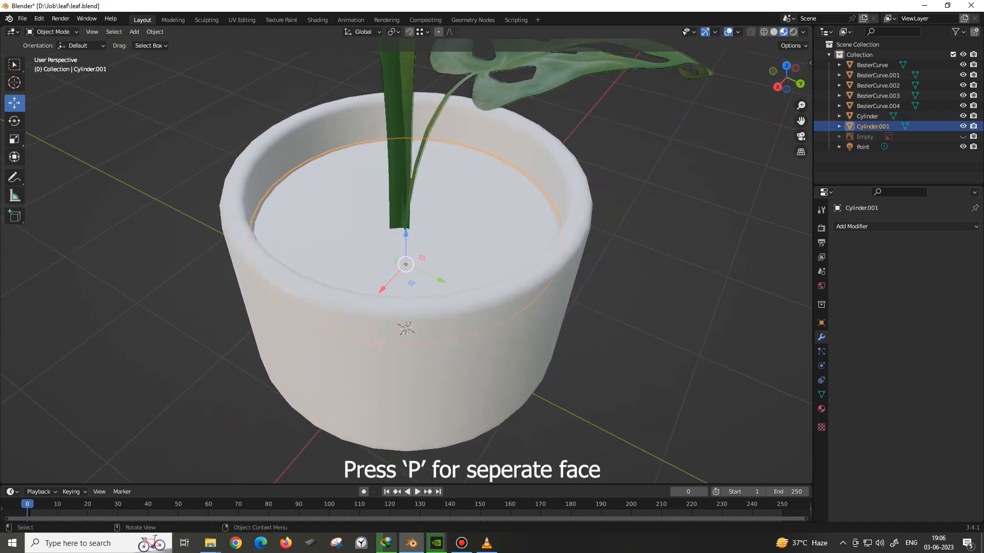
pyautogui.press('KP_Divide')
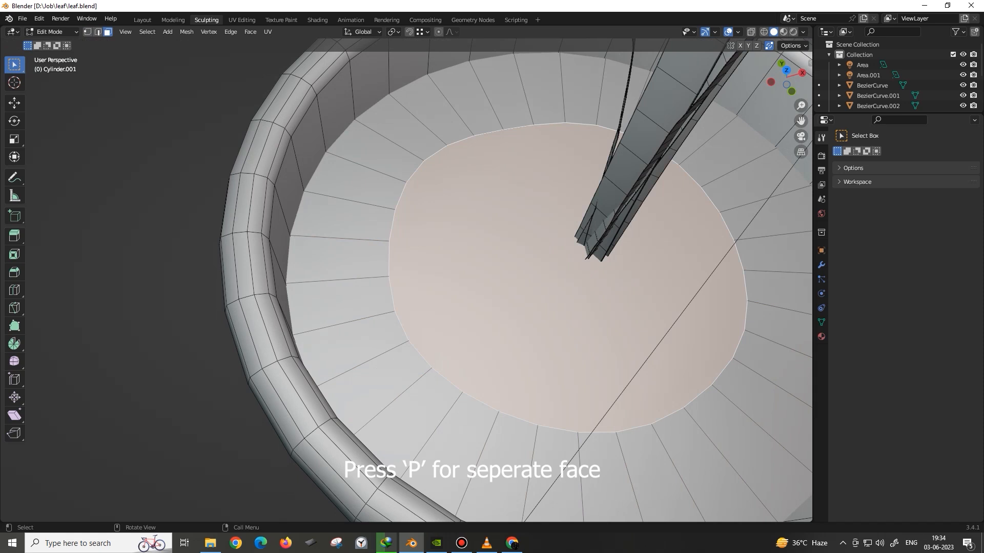
# Step: Scale the inner edge loop of the pot's filling surface inward toward the stems
pyautogui.press('s')
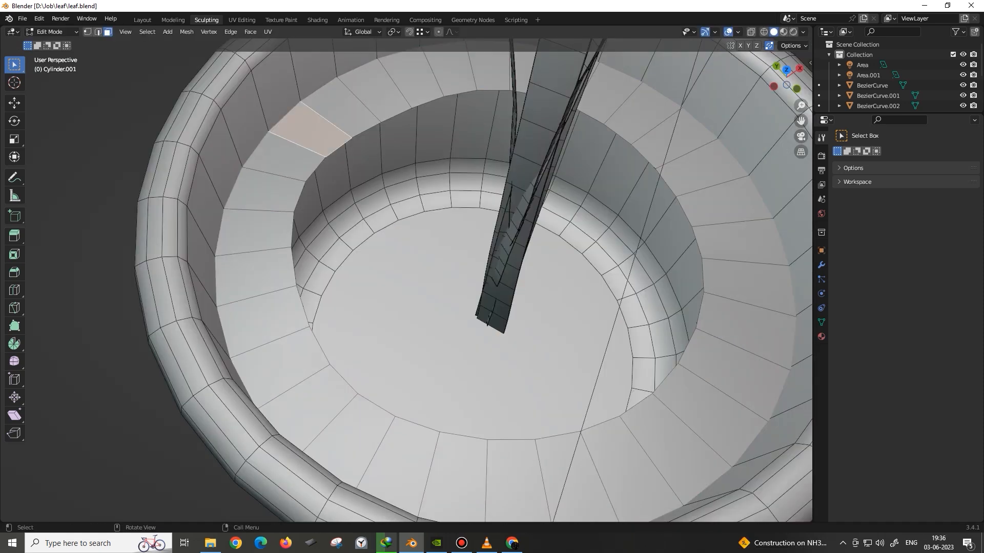
pyautogui.moveTo(528, 257)
pyautogui.mouseDown(button='middle')
pyautogui.moveTo(530, 234)
pyautogui.moveTo(530, 258)
pyautogui.mouseUp(button='middle')
pyautogui.press('s')
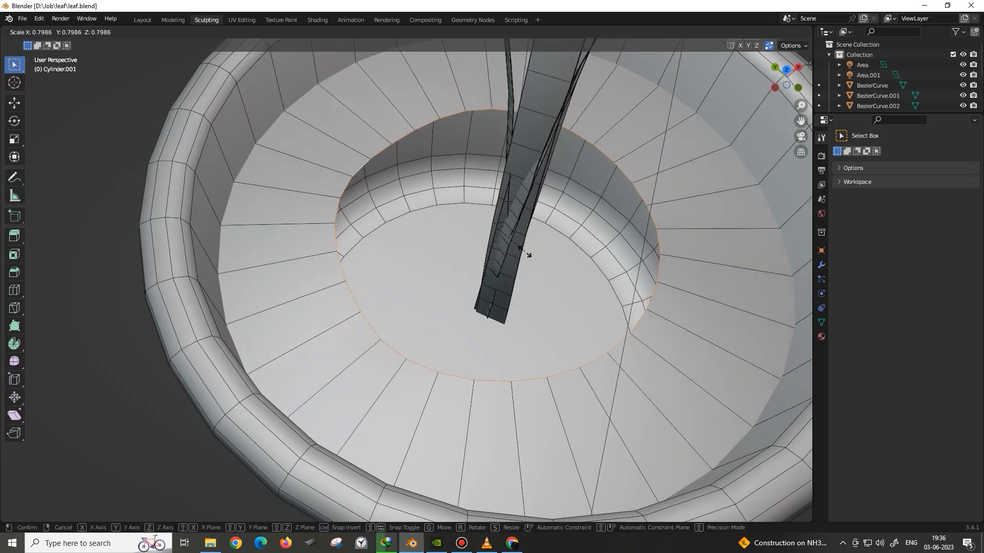
pyautogui.click(524, 252)
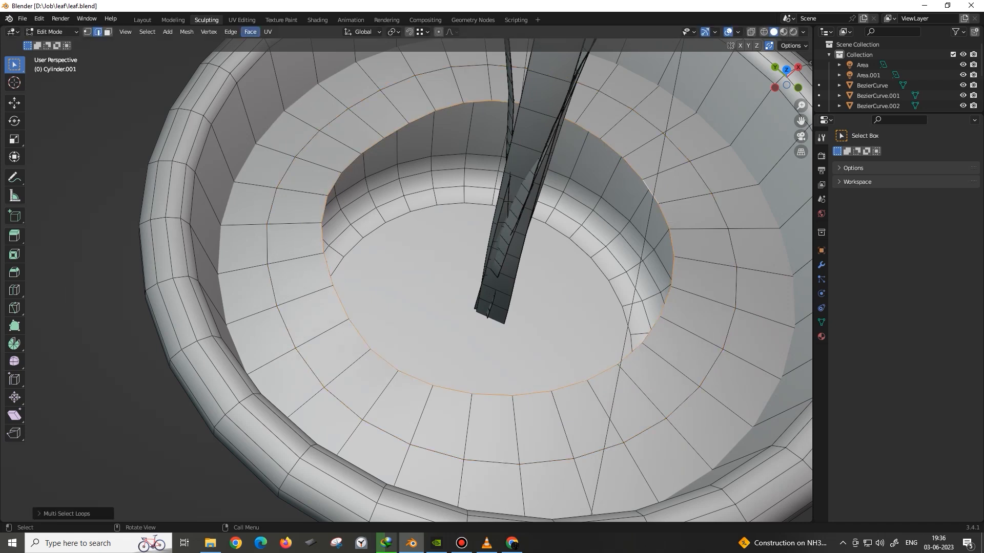
# Step: Close the central hole of the filling surface with Grid Fill and scale the new faces down toward the centre
pyautogui.click(250, 32)
pyautogui.click(267, 156)
pyautogui.moveTo(502, 246); pyautogui.dragTo(510, 224, button='middle')
pyautogui.press('s')
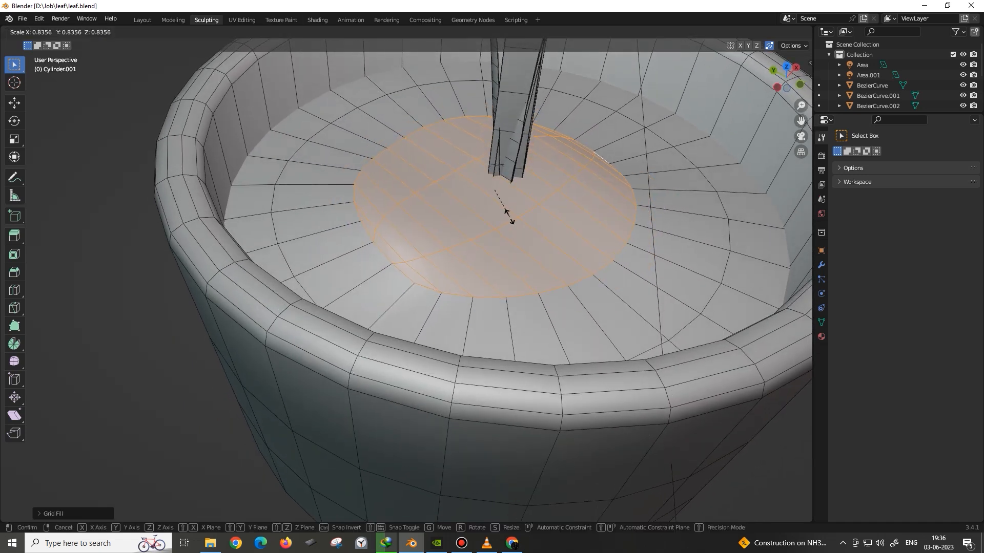
pyautogui.click(506, 210)
# Step: Add a loop cut around the filling surface between the grid-filled centre and the existing outer loop
pyautogui.moveTo(505, 210); pyautogui.dragTo(476, 197, button='middle')
pyautogui.click(632, 218)
pyautogui.scroll(-1, 510, 195)
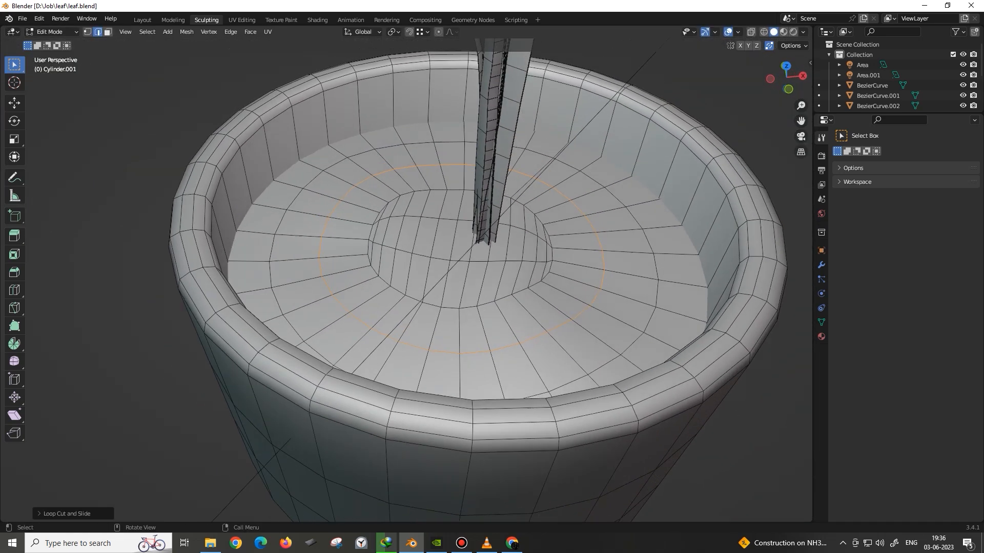
# Step: Sculpt the filling surface inside the pot, evening it with the Smooth brush and shaping it with the Grab brush
pyautogui.press('Tab')
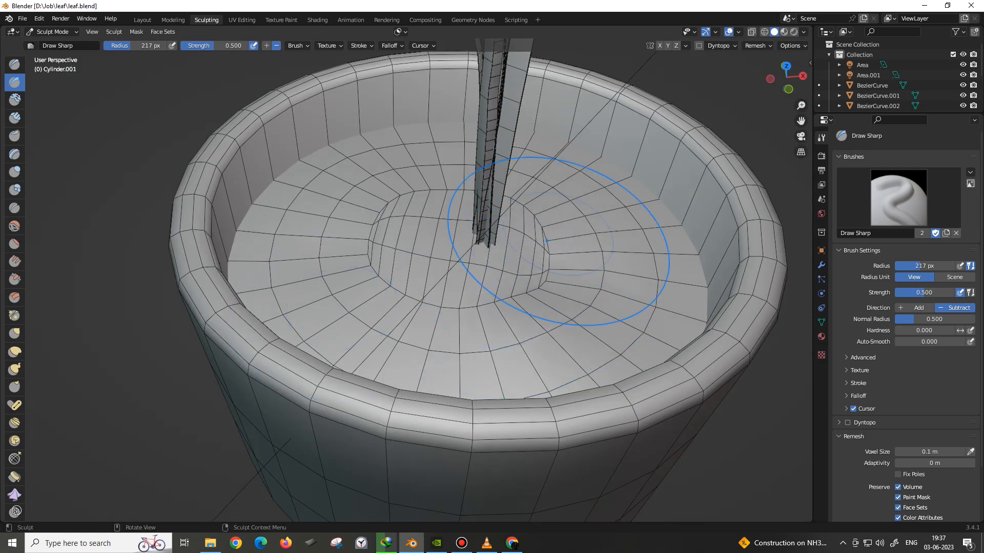
pyautogui.moveTo(546, 241); pyautogui.dragTo(551, 271, button='middle')
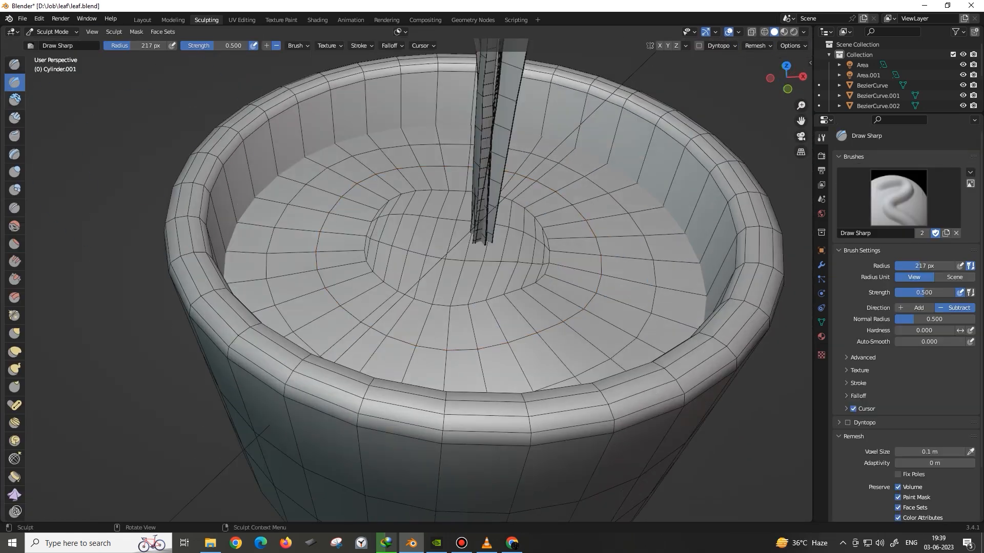
pyautogui.click(14, 226)
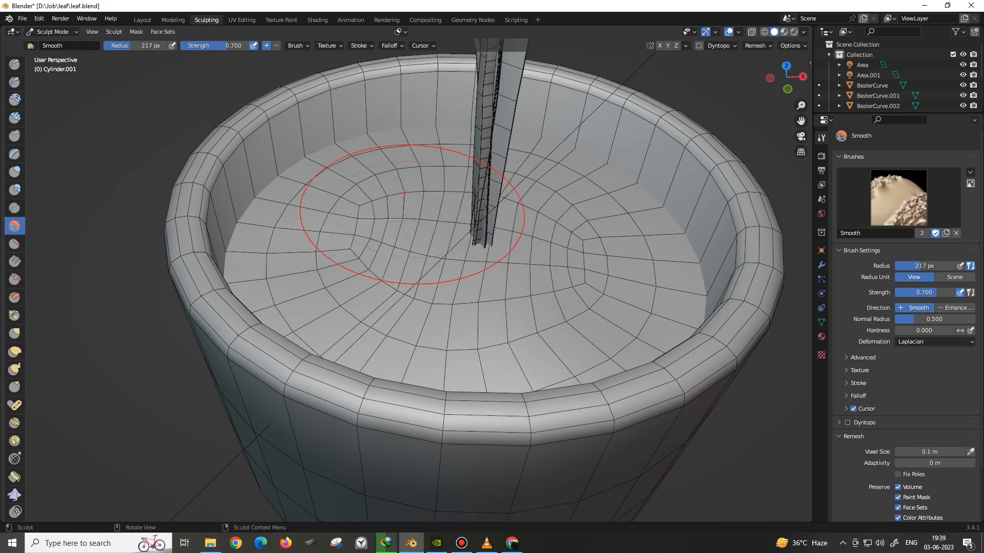
pyautogui.moveTo(391, 286); pyautogui.dragTo(220, 379, button='middle')
pyautogui.press('g')
pyautogui.moveTo(597, 261)
pyautogui.mouseDown(button='middle')
pyautogui.moveTo(578, 238)
pyautogui.moveTo(538, 229)
pyautogui.moveTo(569, 231)
pyautogui.moveTo(493, 226)
pyautogui.moveTo(482, 241)
pyautogui.moveTo(543, 271)
pyautogui.mouseUp(button='middle')
pyautogui.moveTo(589, 231); pyautogui.dragTo(533, 169, button='middle')
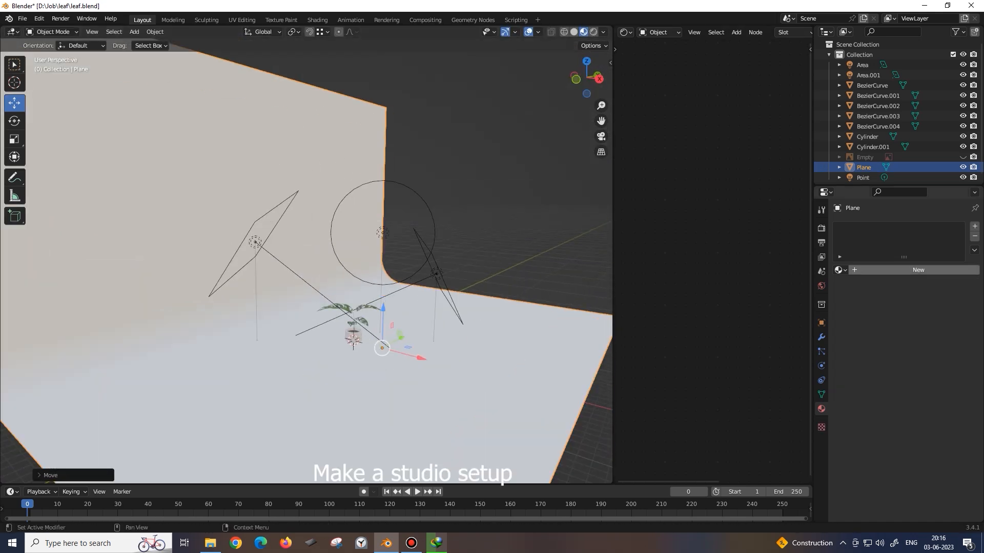
# Step: Create a material named base for the studio backdrop plane and give it a light blue base color
pyautogui.click(918, 270)
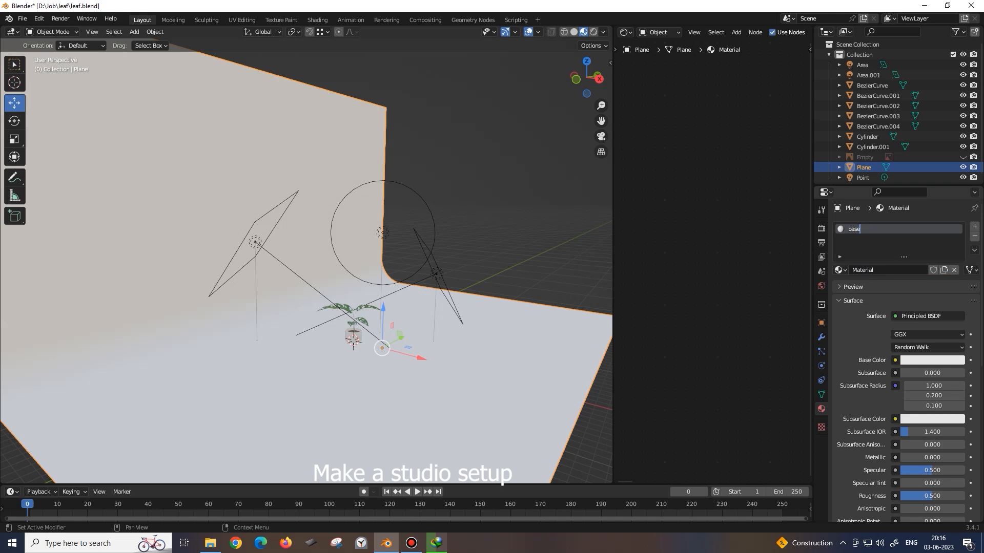
pyautogui.click(932, 360)
pyautogui.click(915, 245)
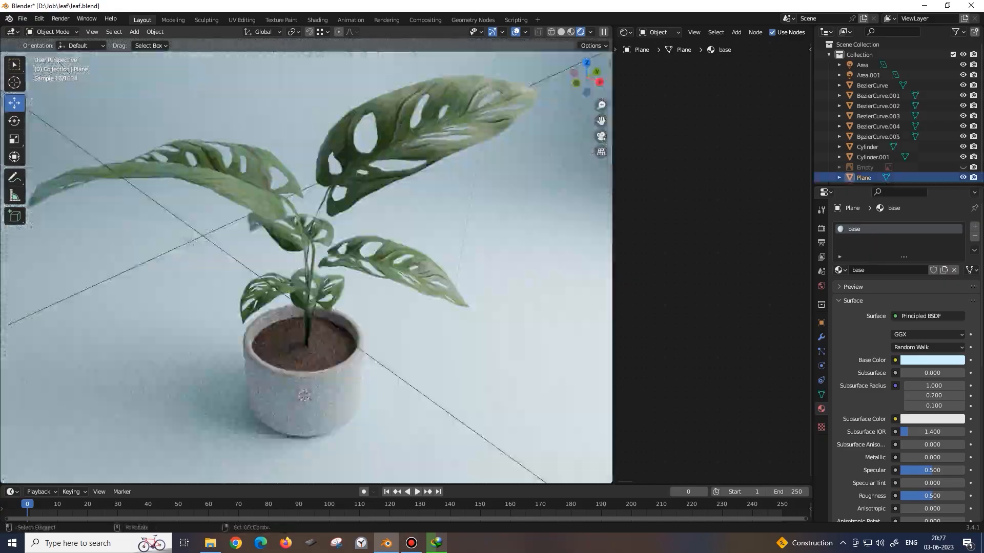
# Step: Add a camera, look through it as the active camera, and enable locking Camera to View
pyautogui.hotkey('shift', 'a')
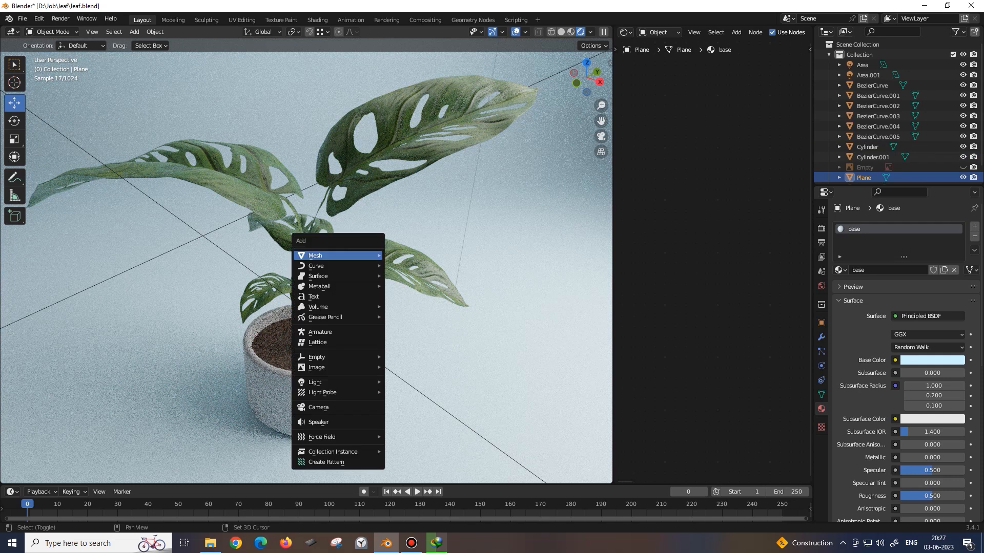
pyautogui.moveTo(338, 255)
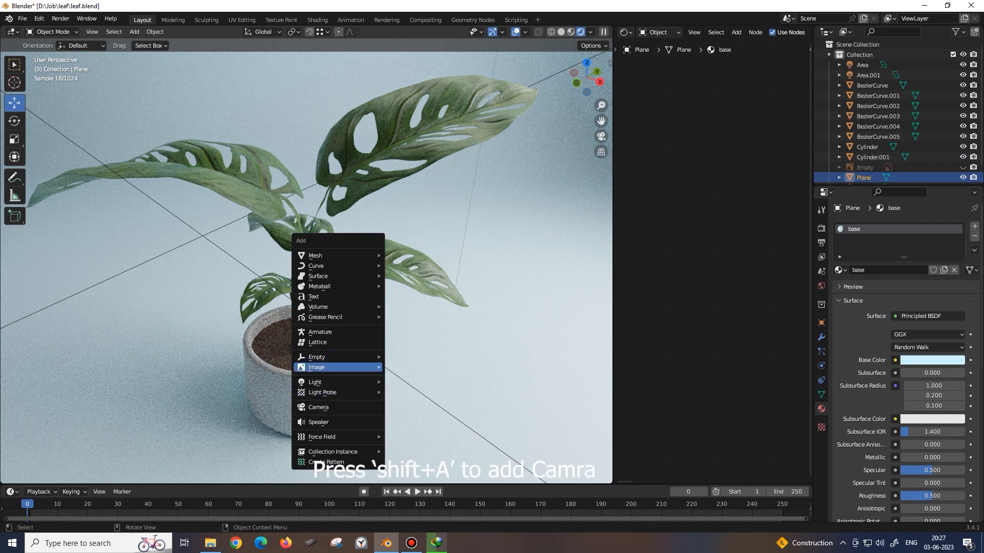
pyautogui.click(328, 407)
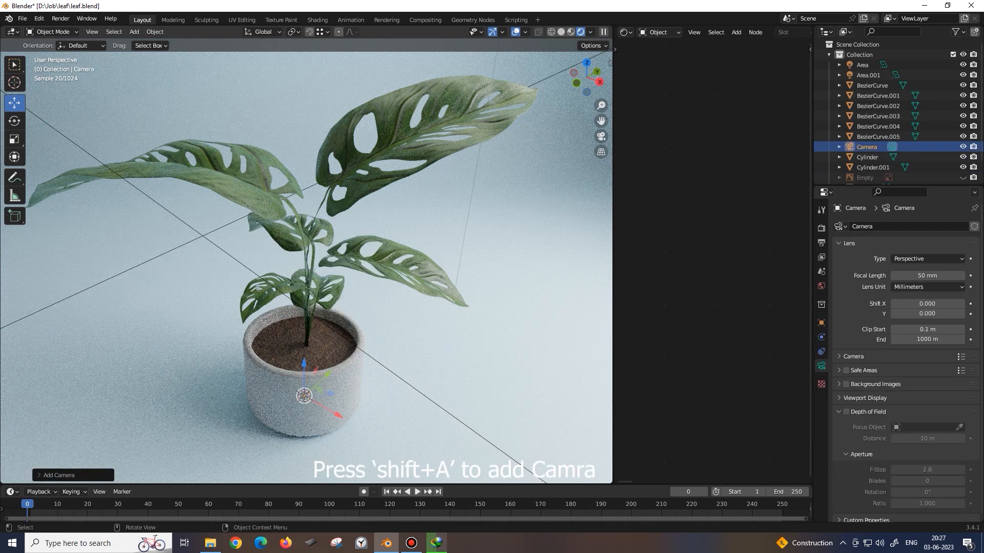
pyautogui.press('ctrl+KP_0')
pyautogui.press('n')
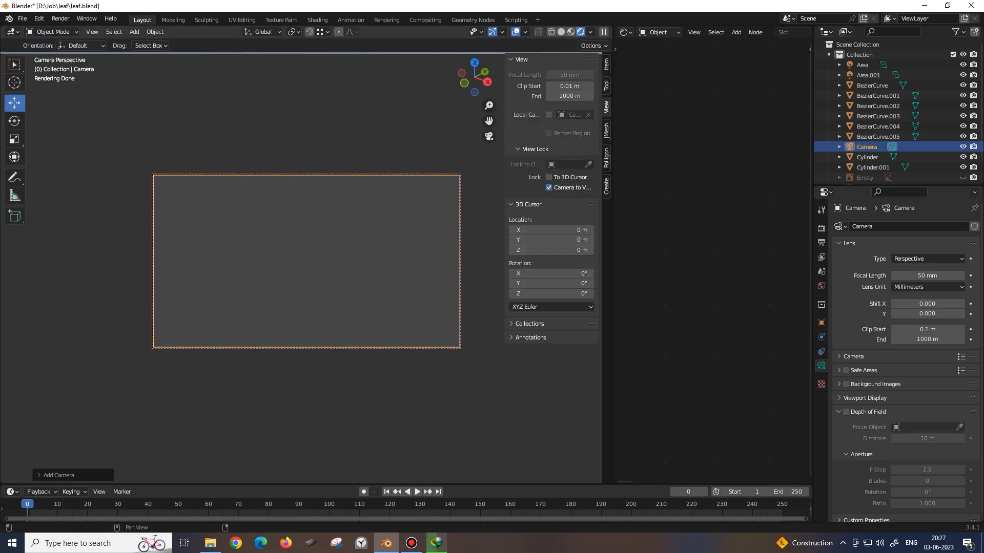
# Step: Frame the whole potted plant inside the camera border and turn off the Camera to View lock
pyautogui.scroll(-3, 306, 261)
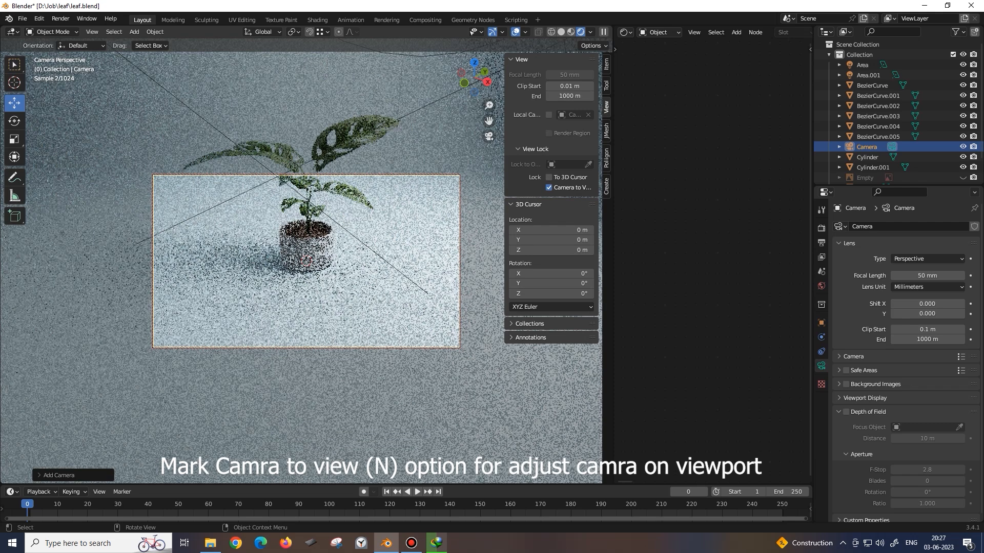
pyautogui.scroll(2, 307, 261)
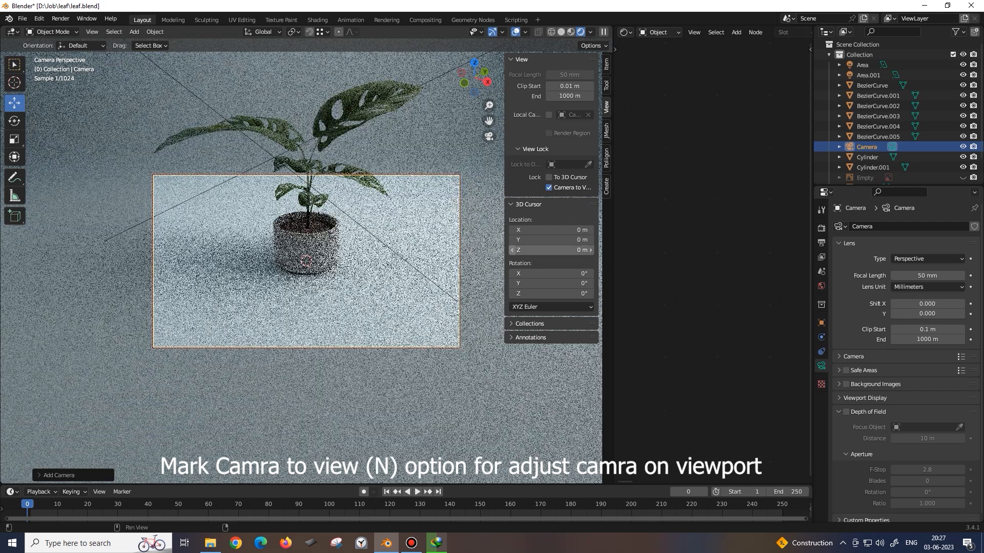
pyautogui.press('n')
pyautogui.moveTo(328, 256); pyautogui.dragTo(330, 303, button='middle')
pyautogui.scroll(-1, 330, 303)
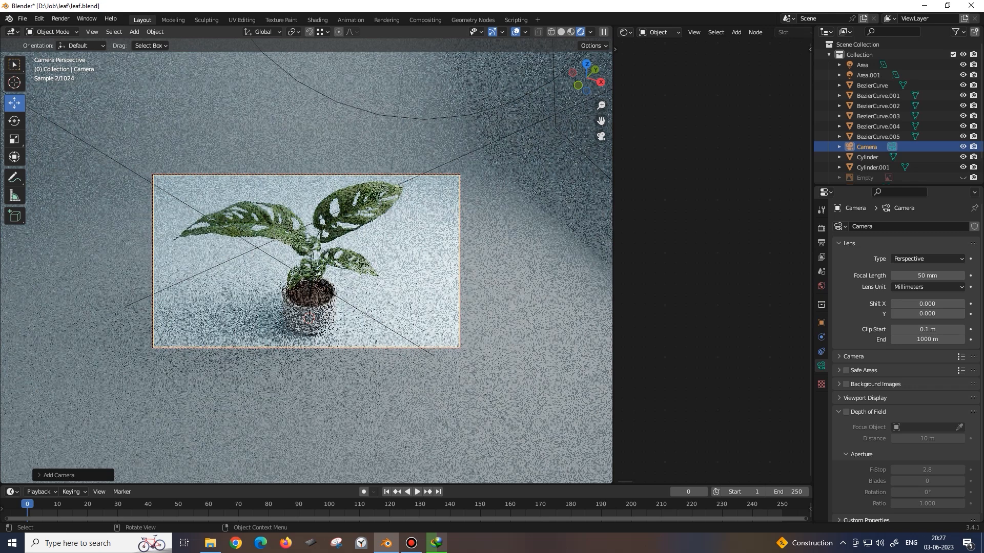
pyautogui.moveTo(329, 289); pyautogui.dragTo(324, 288, button='middle')
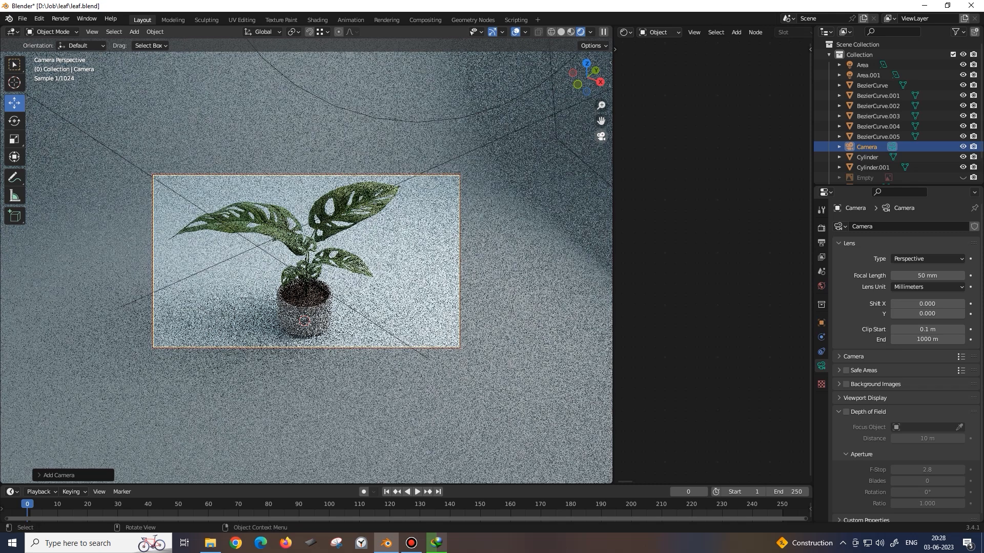
pyautogui.press('n')
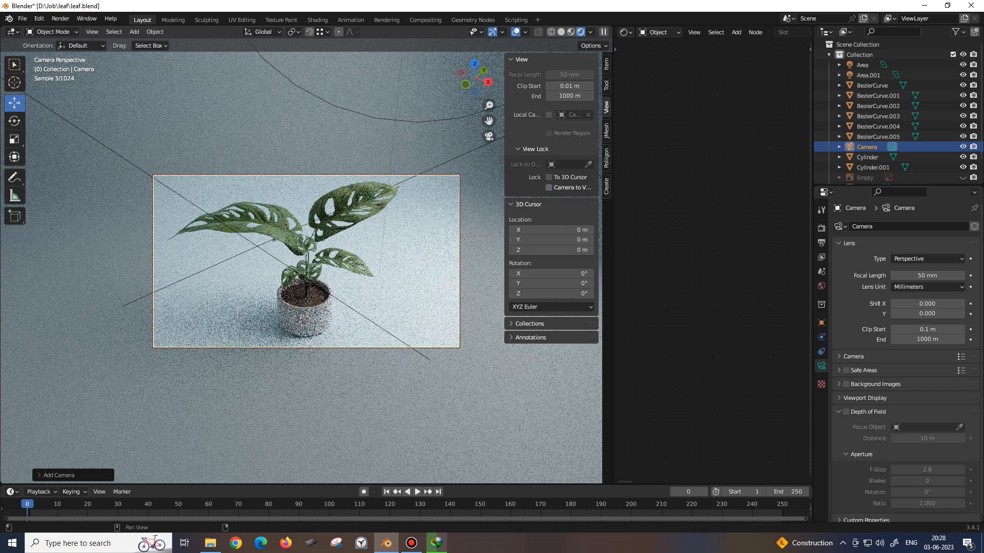
pyautogui.scroll(4, 307, 262)
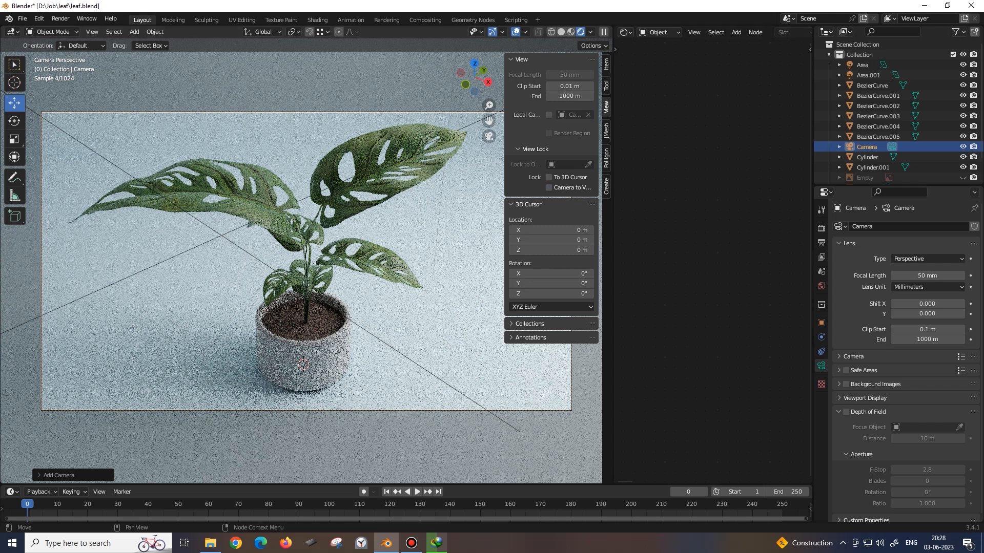
# Step: Merge the empty node editor area into the 3D viewport, save the file, and hide the view settings
pyautogui.click(566, 142)
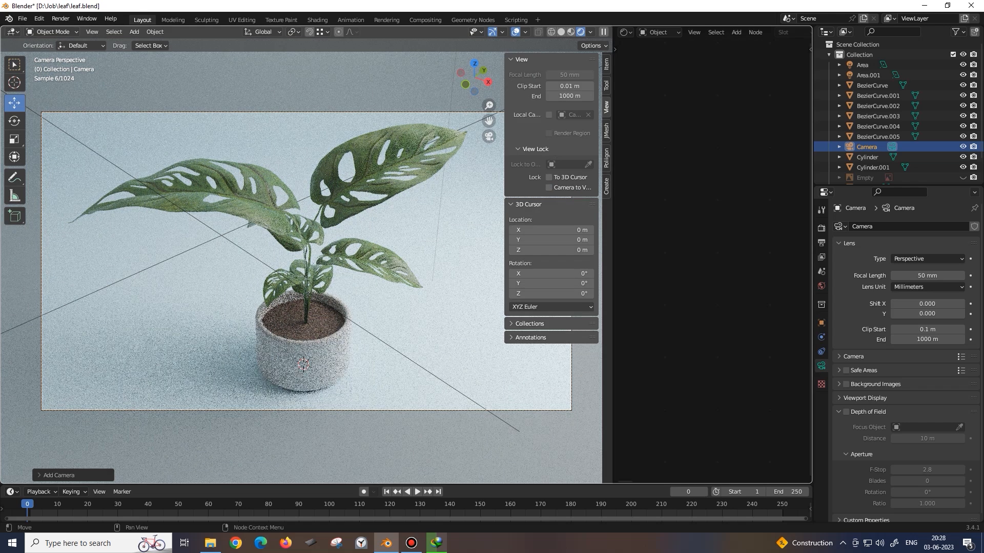
pyautogui.click(737, 229)
pyautogui.hotkey('ctrl', 's')
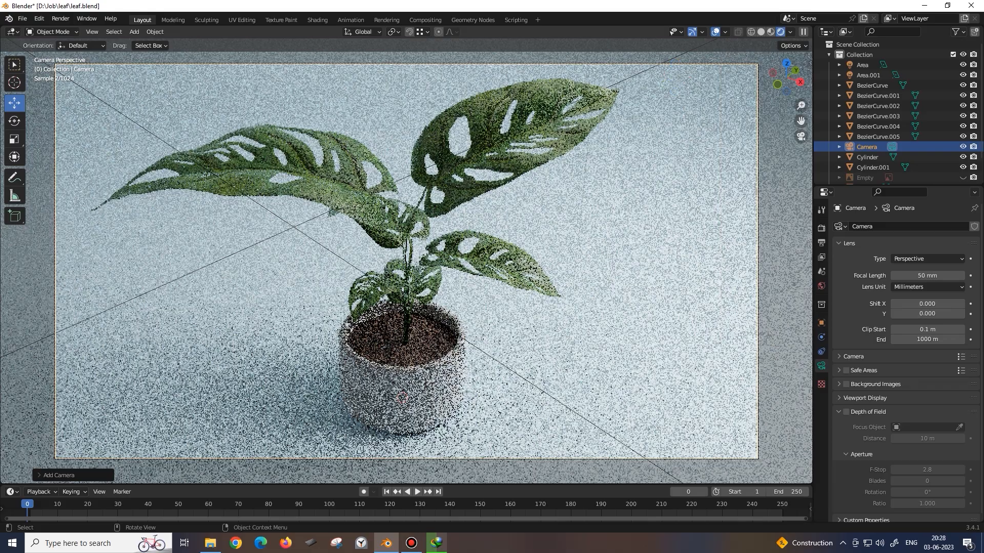
pyautogui.press('n')
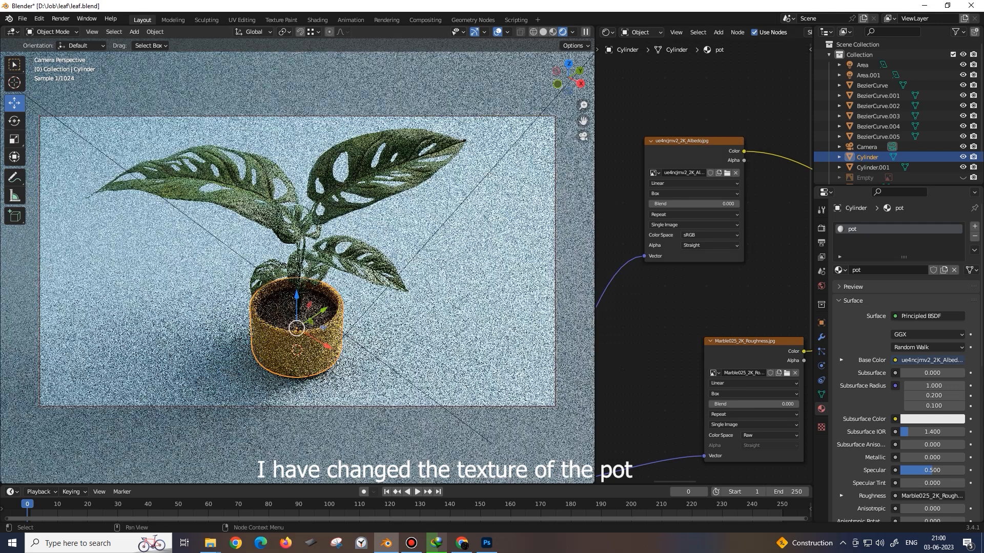
# Step: Replace the pot material's roughness image with ue4ncjmv_2K_Roughness.jpg from D:\textures\Marble_Polished_ue4ncjmv_2K_surface_ms
pyautogui.scroll(-3, 702, 256)
pyautogui.scroll(2, 703, 266)
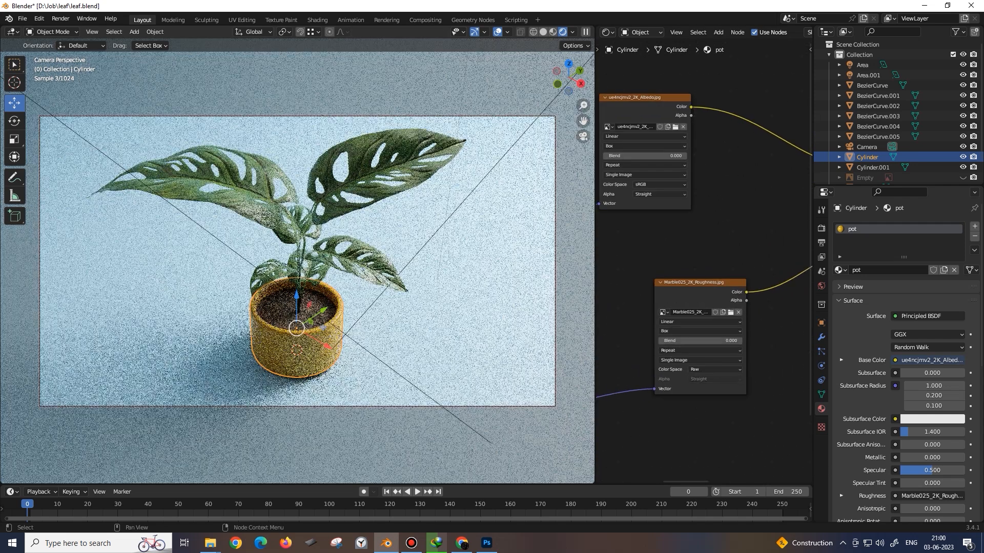
pyautogui.click(731, 312)
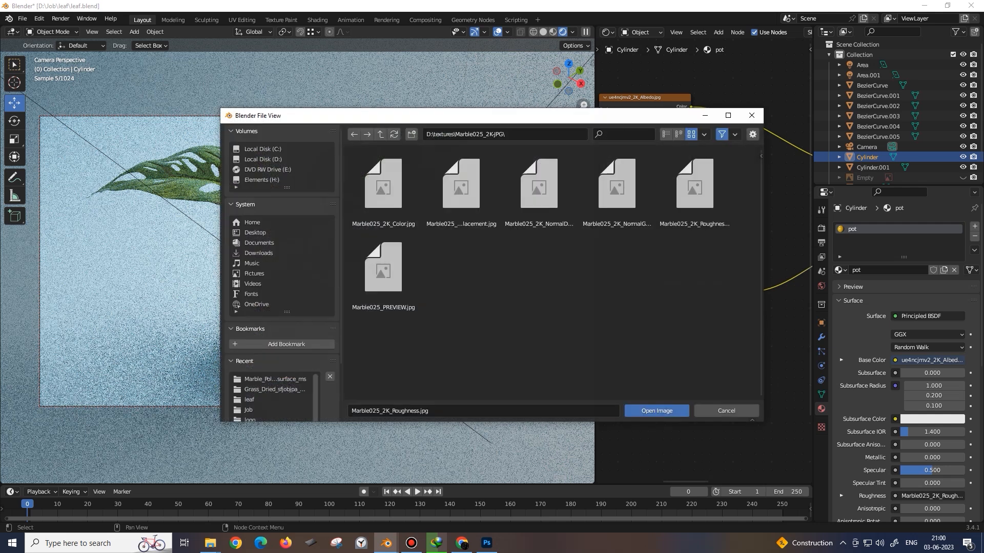
pyautogui.click(531, 135)
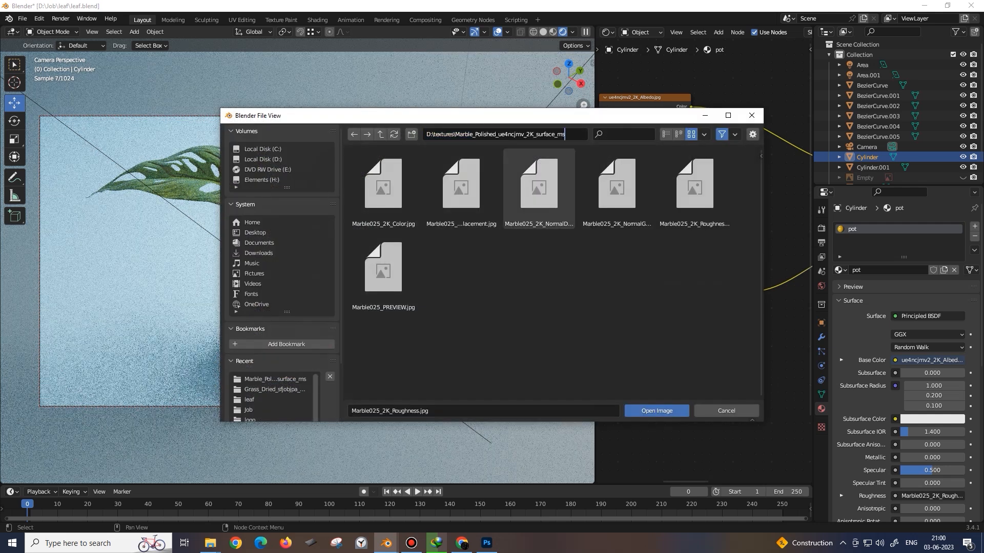
pyautogui.press('Return')
pyautogui.click(617, 189)
pyautogui.click(657, 411)
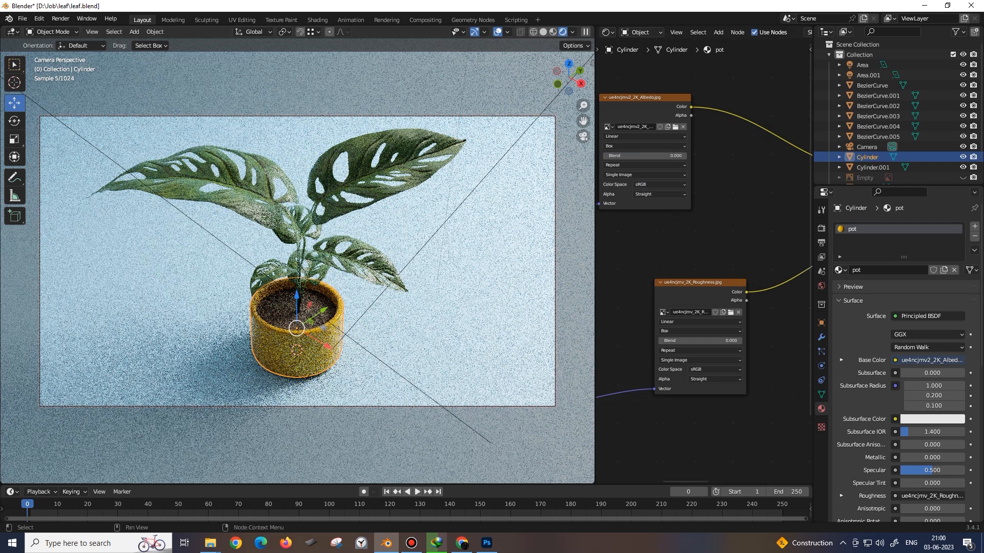
# Step: Set the color space of the pot's roughness image texture to Raw
pyautogui.scroll(4, 705, 266)
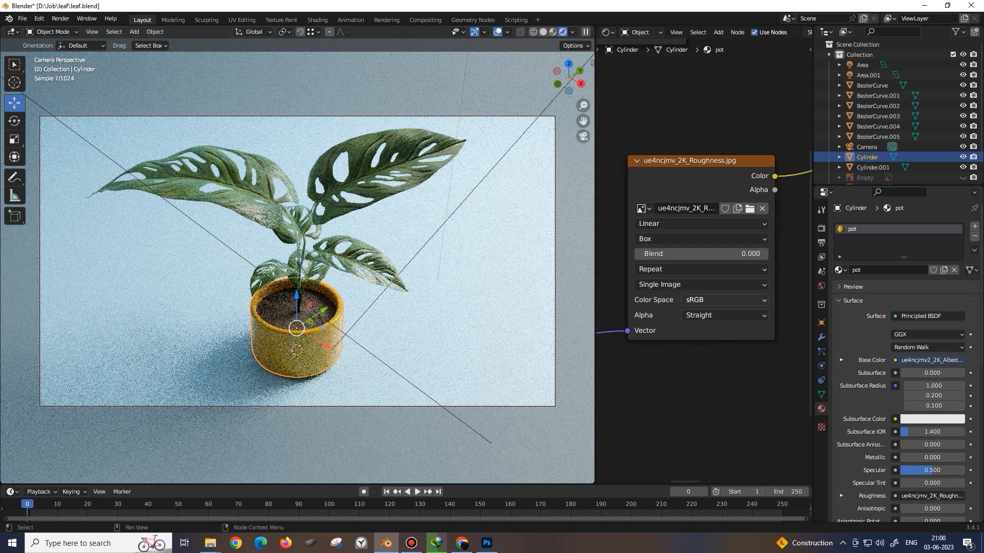
pyautogui.click(695, 301)
pyautogui.click(699, 395)
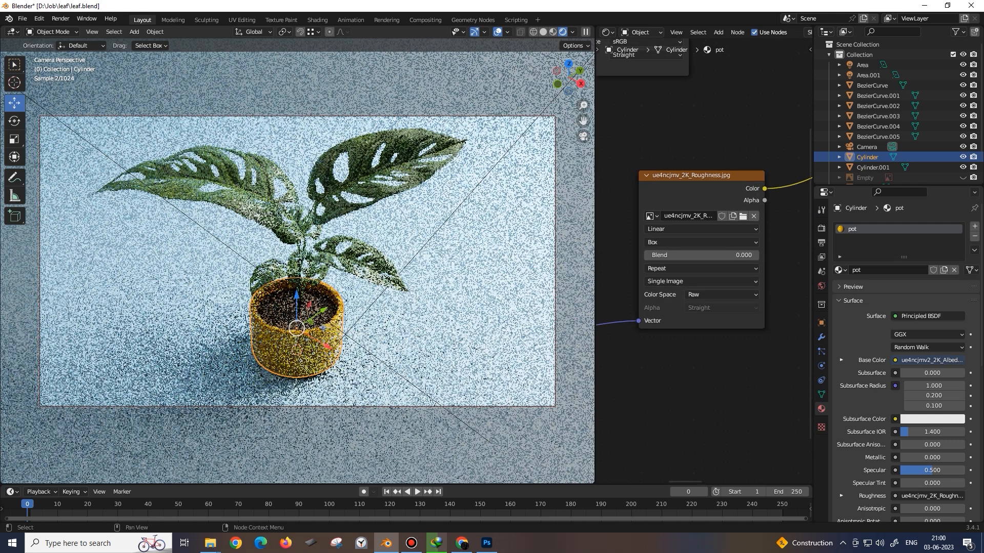
pyautogui.scroll(-5, 734, 287)
pyautogui.moveTo(685, 178); pyautogui.dragTo(704, 260, button='middle')
pyautogui.scroll(3, 704, 261)
pyautogui.scroll(-6, 705, 261)
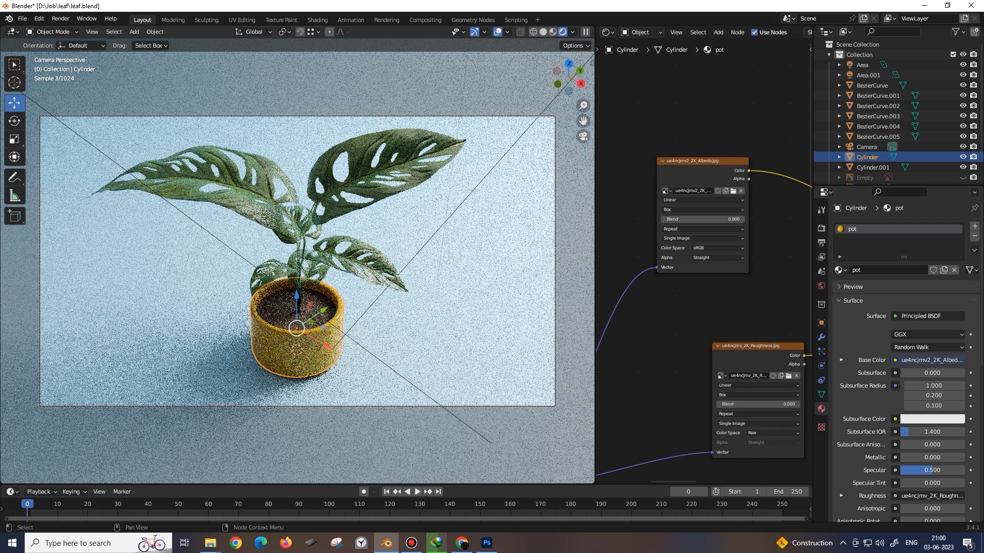
# Step: Join the node editor area into the 3D viewport so the camera view fills the full workspace width
pyautogui.moveTo(704, 260)
pyautogui.mouseDown(button='middle')
pyautogui.moveTo(715, 111)
pyautogui.moveTo(743, 242)
pyautogui.moveTo(702, 262)
pyautogui.moveTo(640, 253)
pyautogui.moveTo(692, 247)
pyautogui.mouseUp(button='middle')
pyautogui.scroll(5, 716, 112)
pyautogui.scroll(-5, 743, 242)
pyautogui.scroll(-3, 714, 262)
pyautogui.scroll(-5, 669, 262)
pyautogui.scroll(-6, 648, 248)
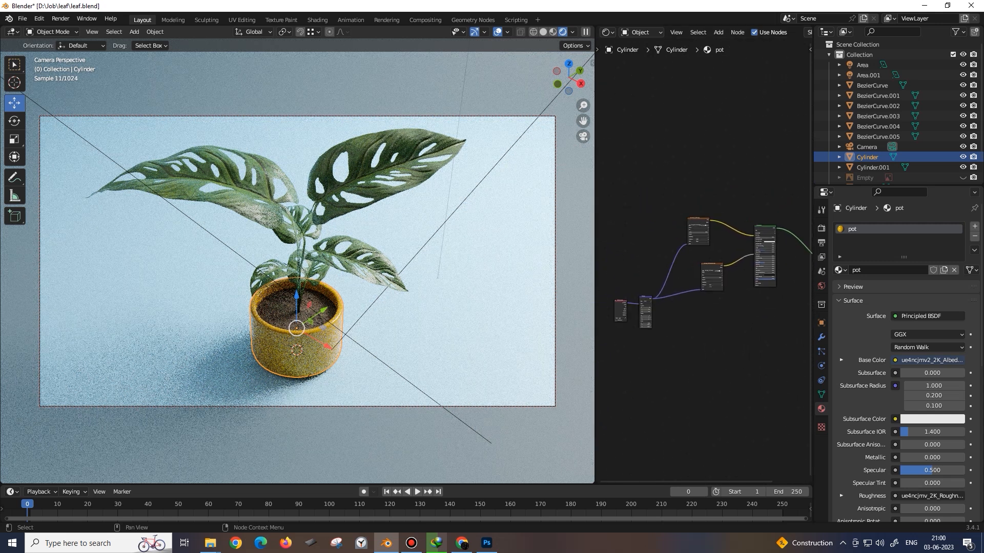
pyautogui.rightClick(595, 101)
pyautogui.click(590, 126)
pyautogui.click(636, 134)
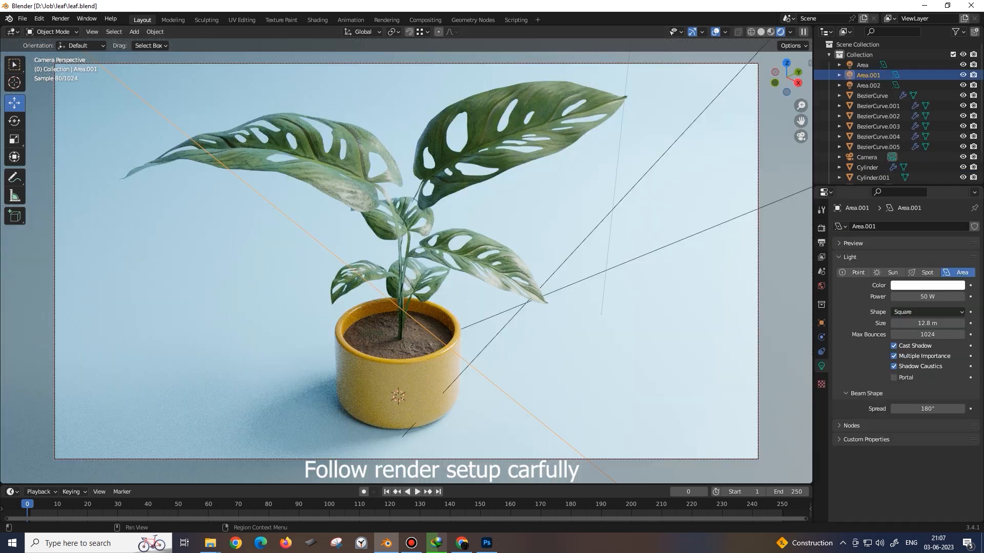
# Step: Set the final render noise threshold to 0.001 in the Cycles sampling settings
pyautogui.click(821, 243)
pyautogui.click(821, 228)
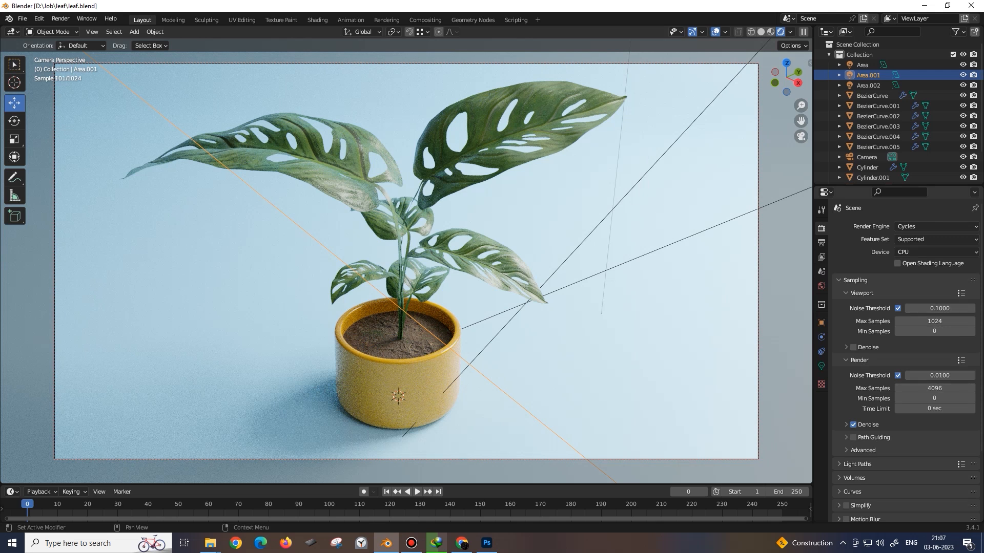
pyautogui.click(939, 375)
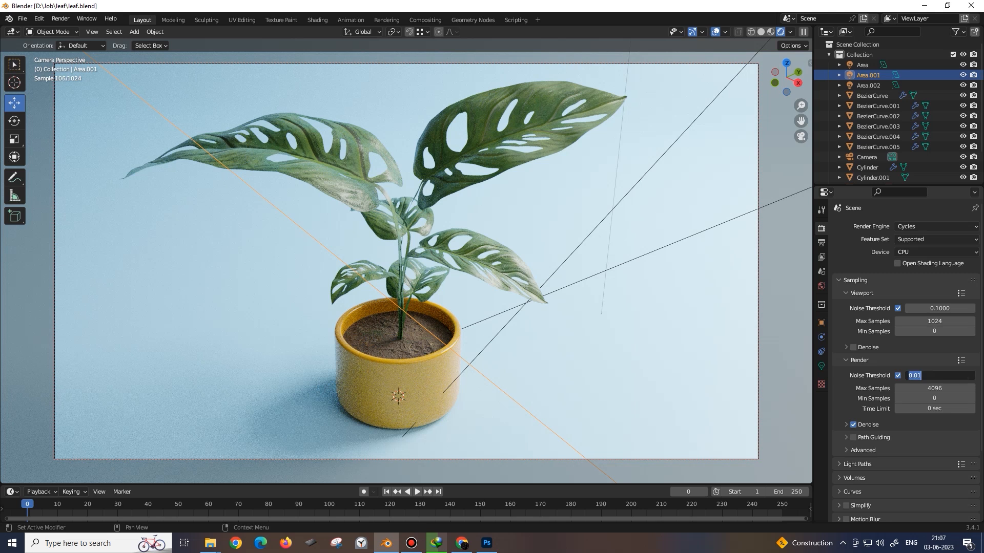
pyautogui.click(917, 375)
pyautogui.write('0')
pyautogui.press('Return')
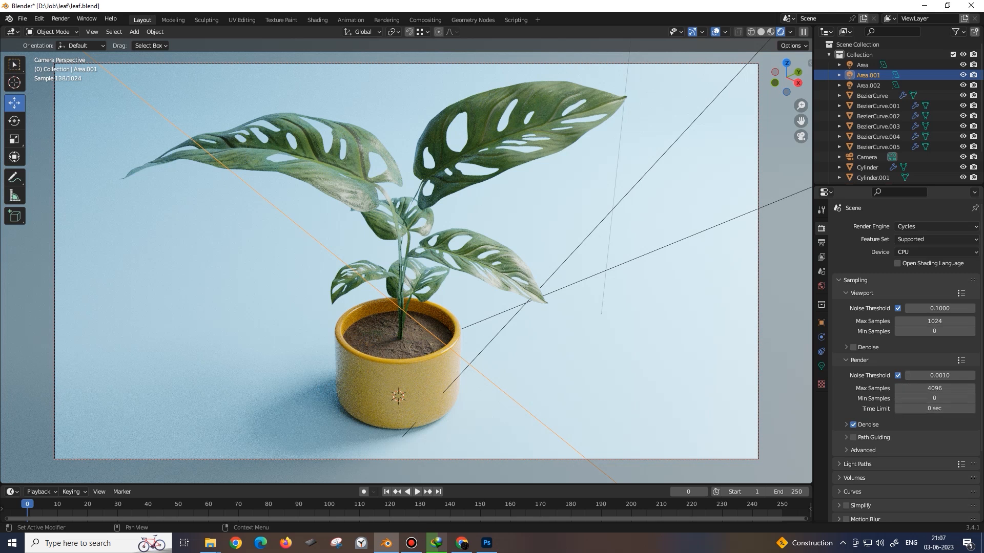
# Step: Review the render settings for denoising, light paths, volumes, curves, film and performance
pyautogui.click(846, 425)
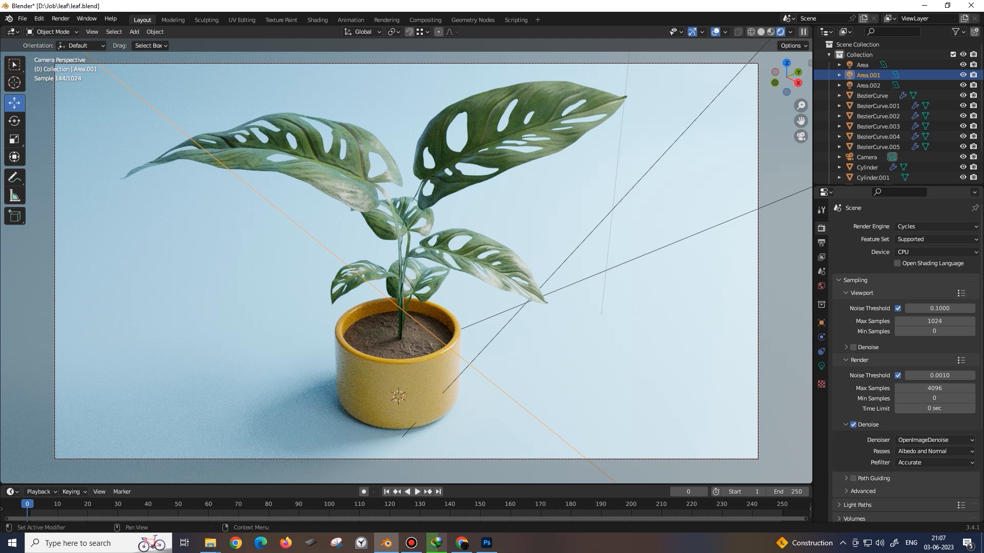
pyautogui.click(845, 425)
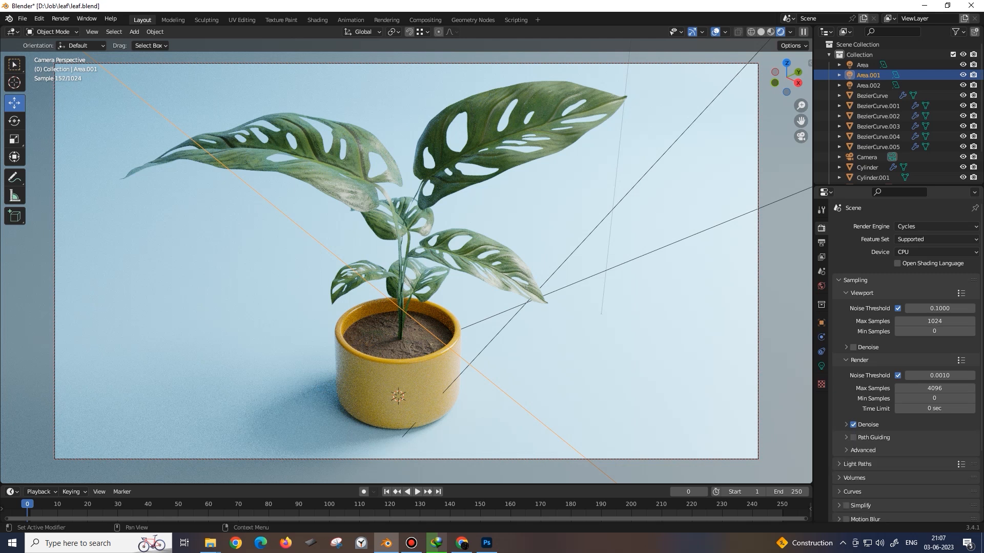
pyautogui.scroll(-2, 905, 359)
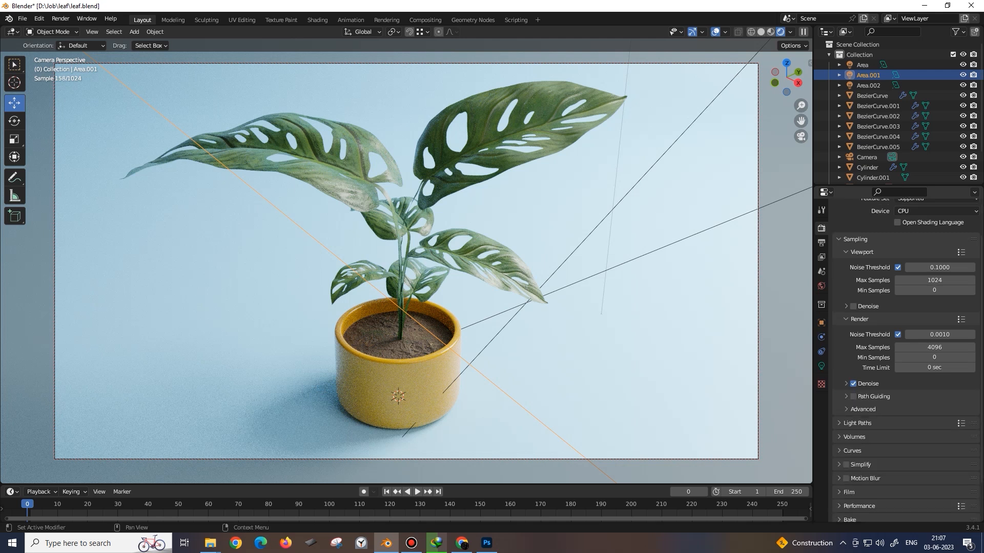
pyautogui.scroll(-2, 905, 359)
pyautogui.click(852, 410)
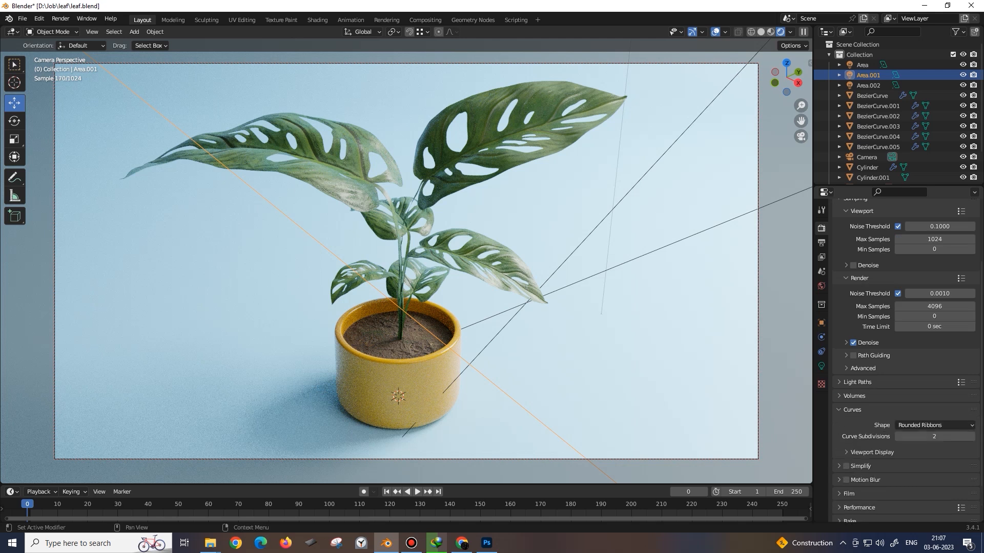
pyautogui.click(851, 410)
pyautogui.click(853, 396)
pyautogui.click(853, 396)
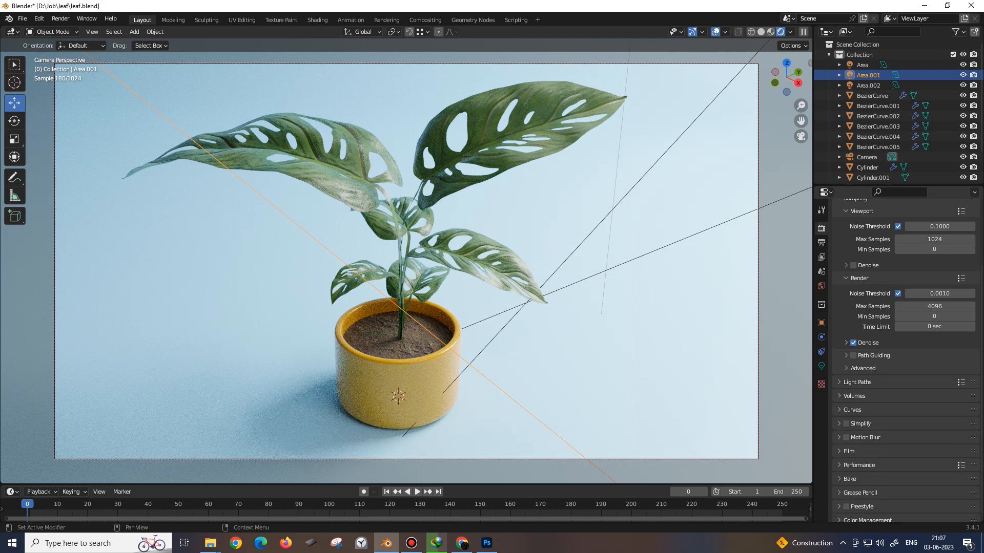
pyautogui.click(853, 396)
pyautogui.click(854, 396)
pyautogui.click(855, 382)
pyautogui.click(855, 382)
pyautogui.scroll(-1, 846, 437)
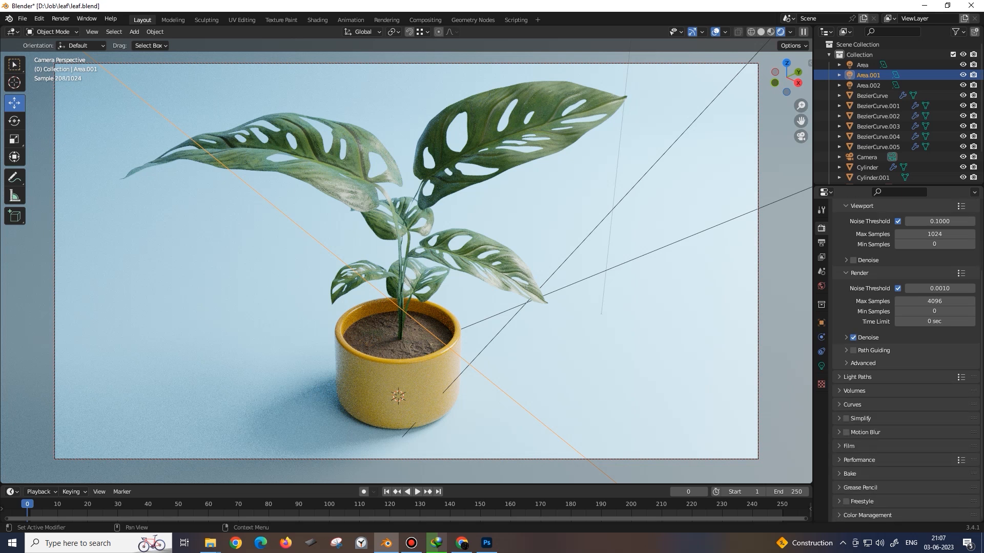
pyautogui.click(849, 446)
pyautogui.scroll(-4, 922, 420)
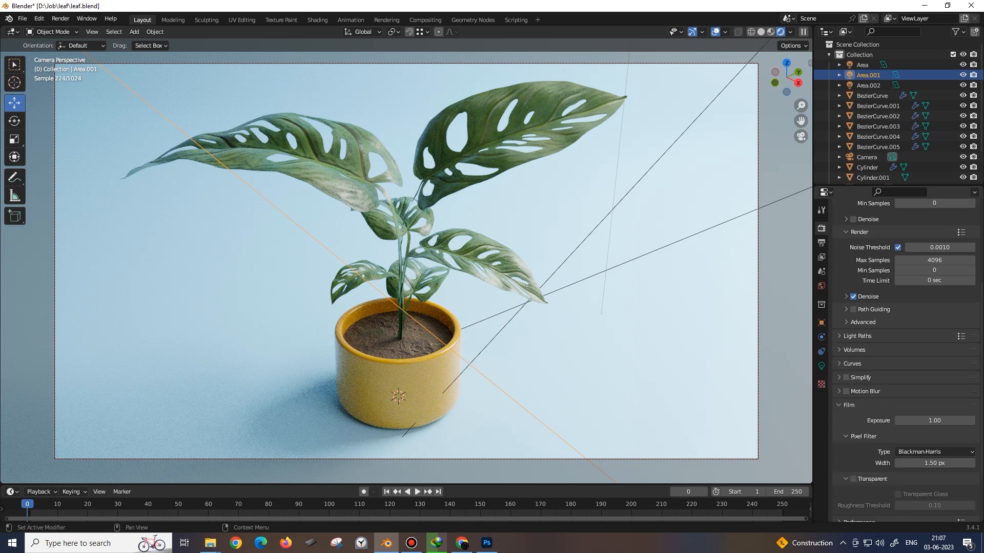
pyautogui.click(922, 411)
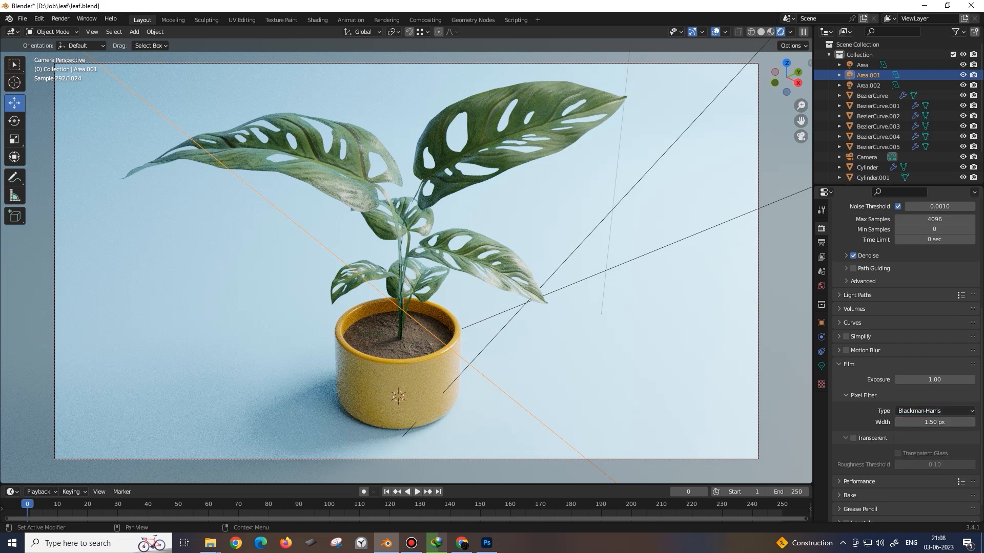
pyautogui.scroll(-1, 906, 360)
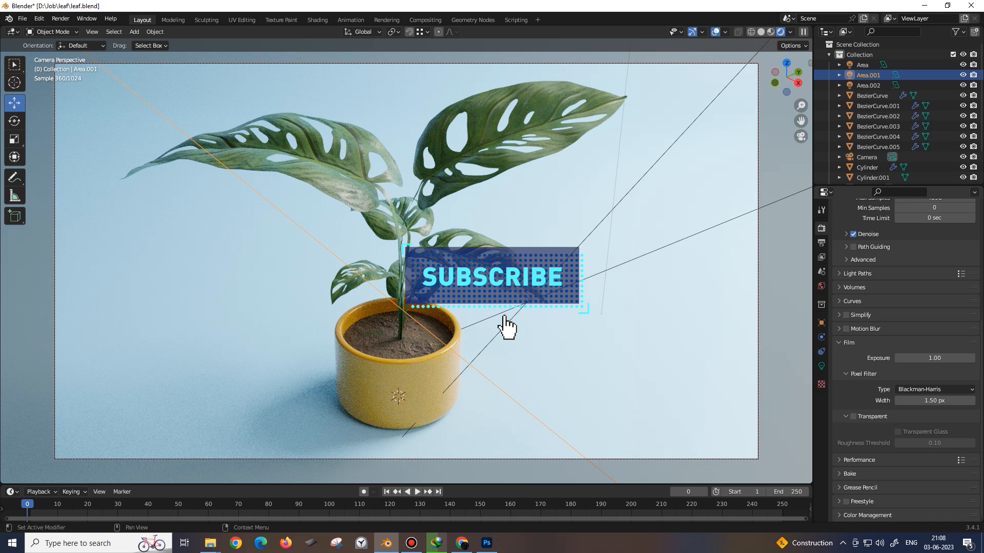
pyautogui.scroll(-3, 906, 360)
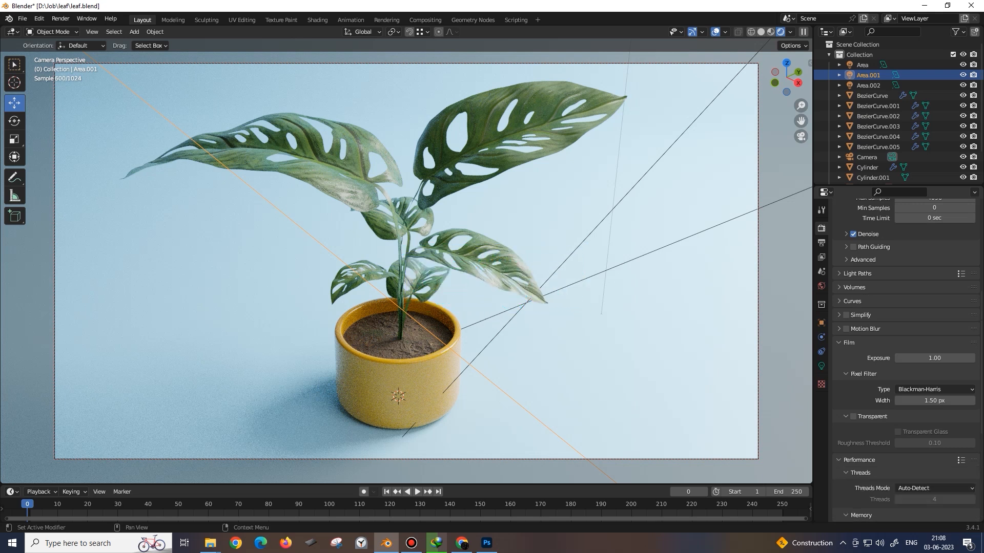
pyautogui.scroll(-6, 905, 360)
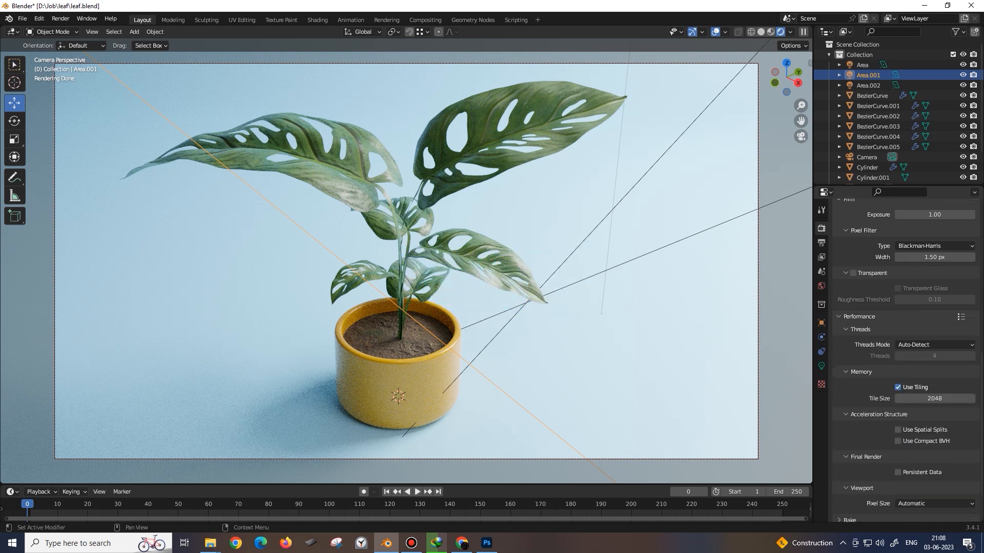
pyautogui.scroll(-1, 905, 360)
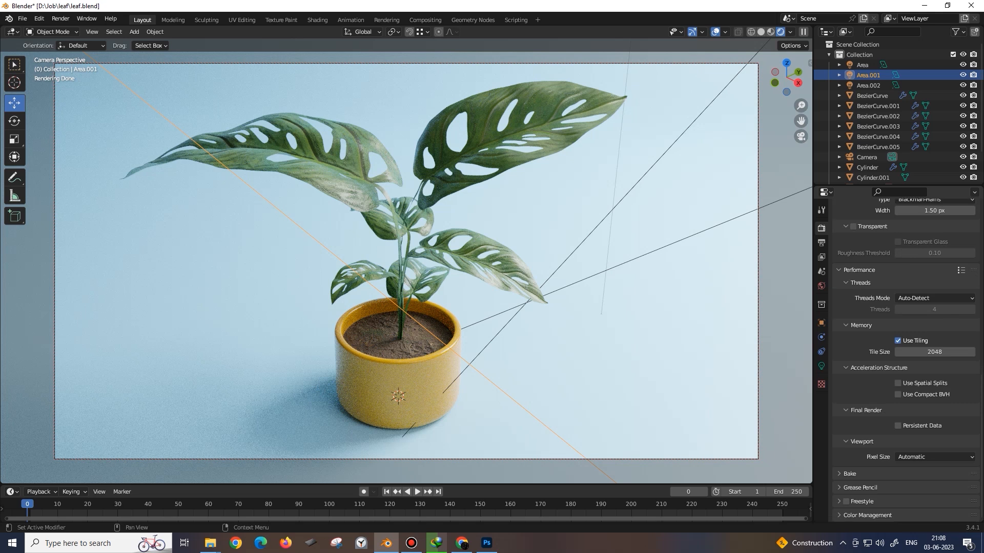
# Step: Try the Medium Contrast look in the scene's color management settings
pyautogui.click(867, 516)
pyautogui.scroll(-5, 905, 481)
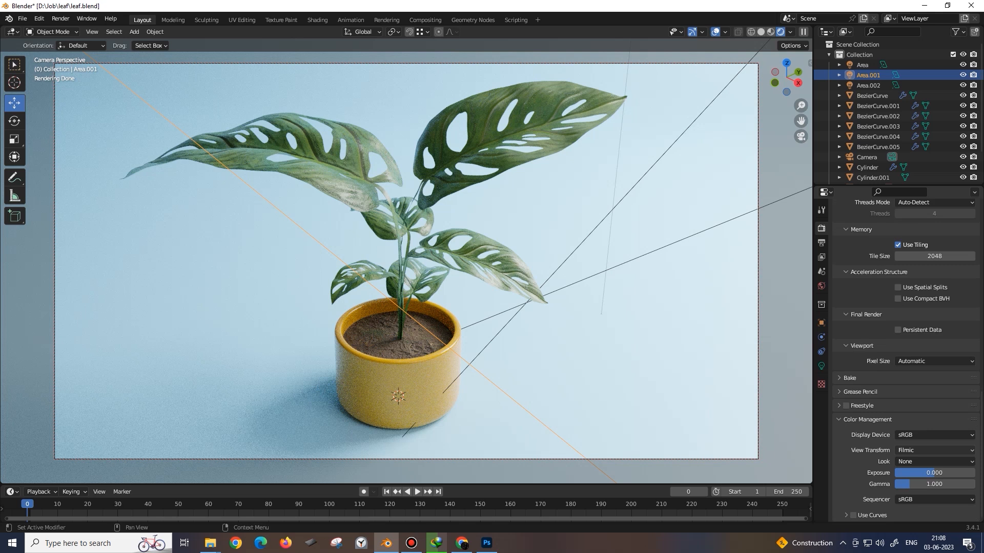
pyautogui.click(906, 451)
pyautogui.click(906, 451)
pyautogui.click(906, 461)
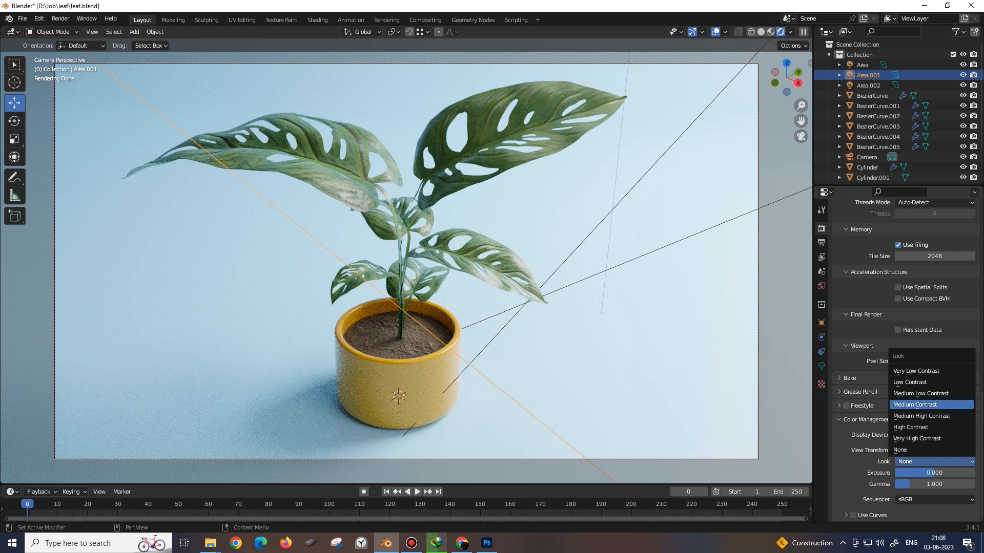
pyautogui.click(915, 405)
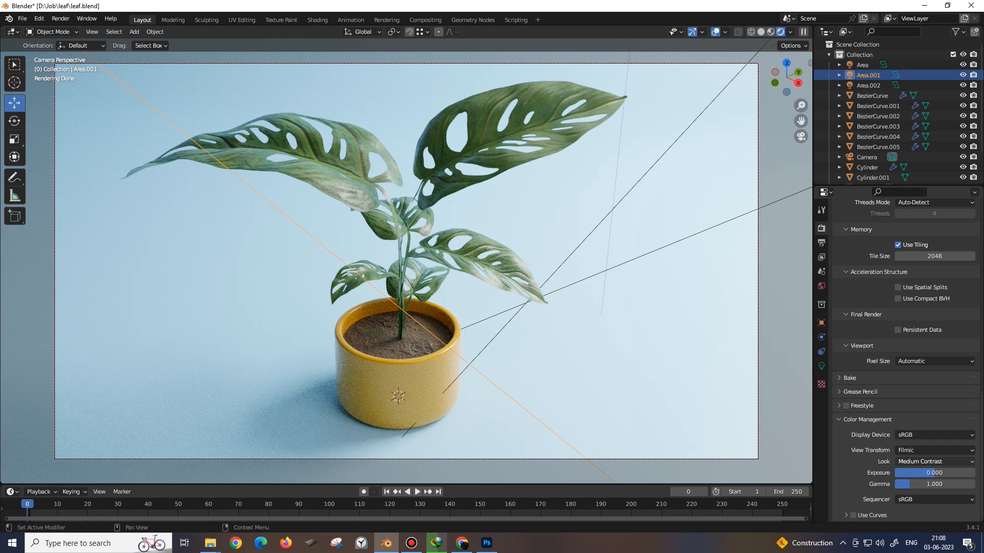
# Step: Compare the High, Very High, Medium and Very Low Contrast looks on the rendered plant
pyautogui.click(932, 461)
pyautogui.click(910, 427)
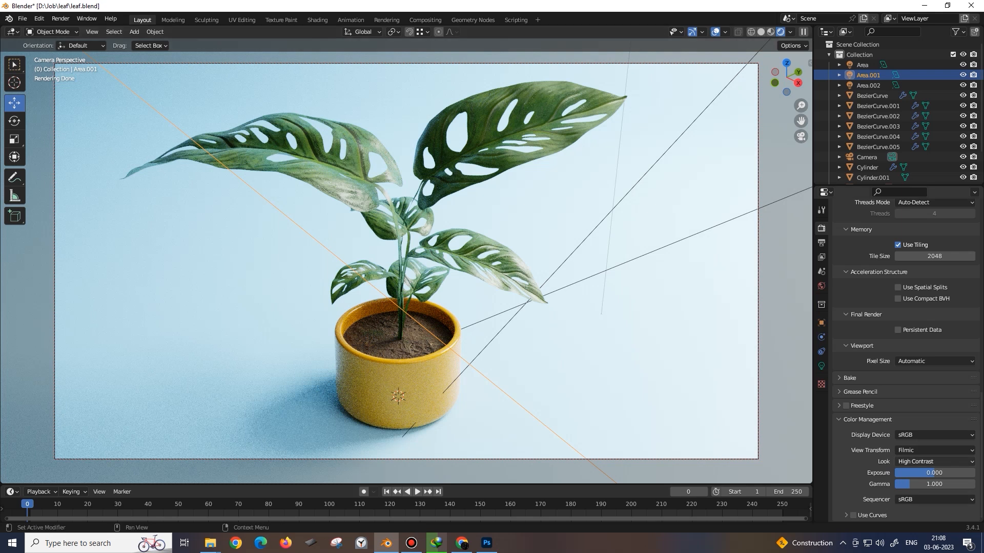
pyautogui.click(933, 461)
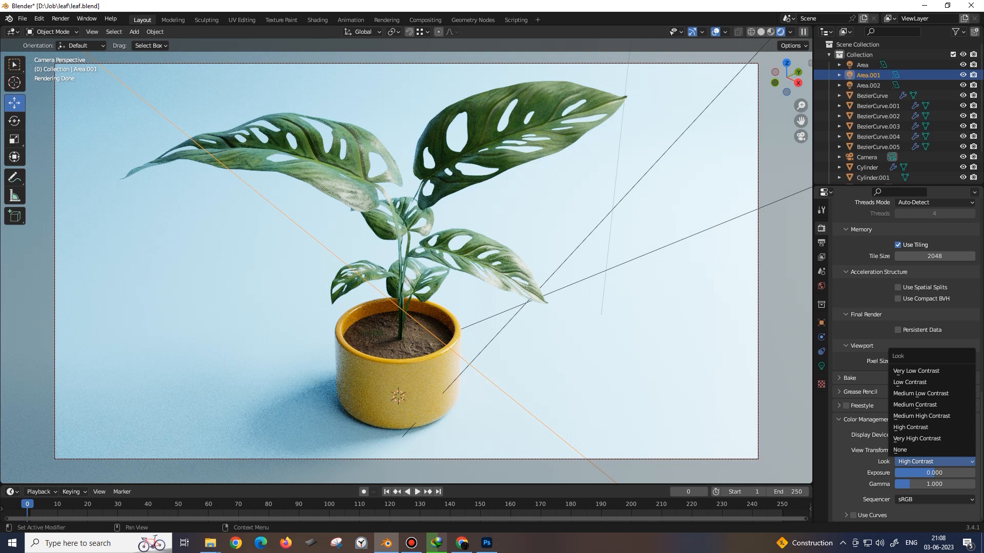
pyautogui.click(916, 439)
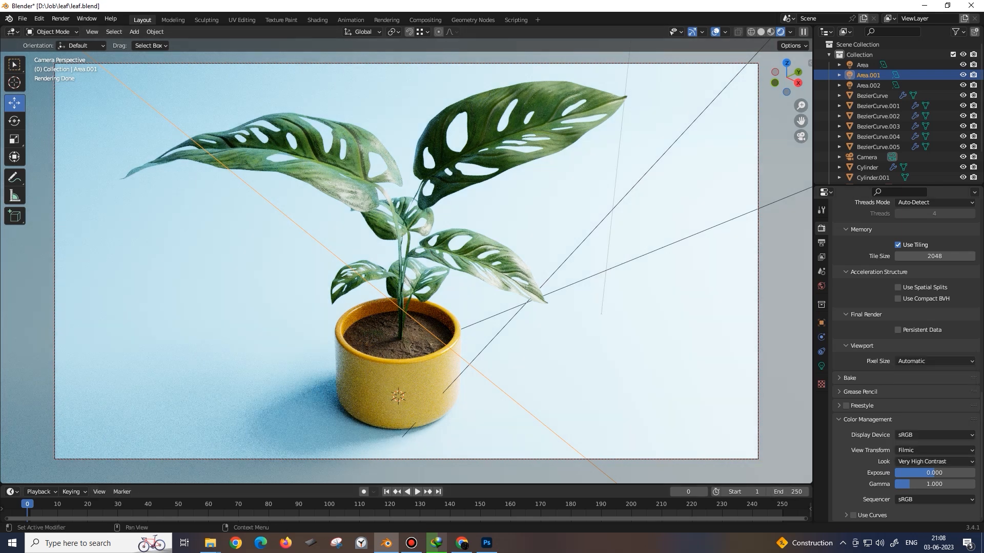
pyautogui.click(923, 461)
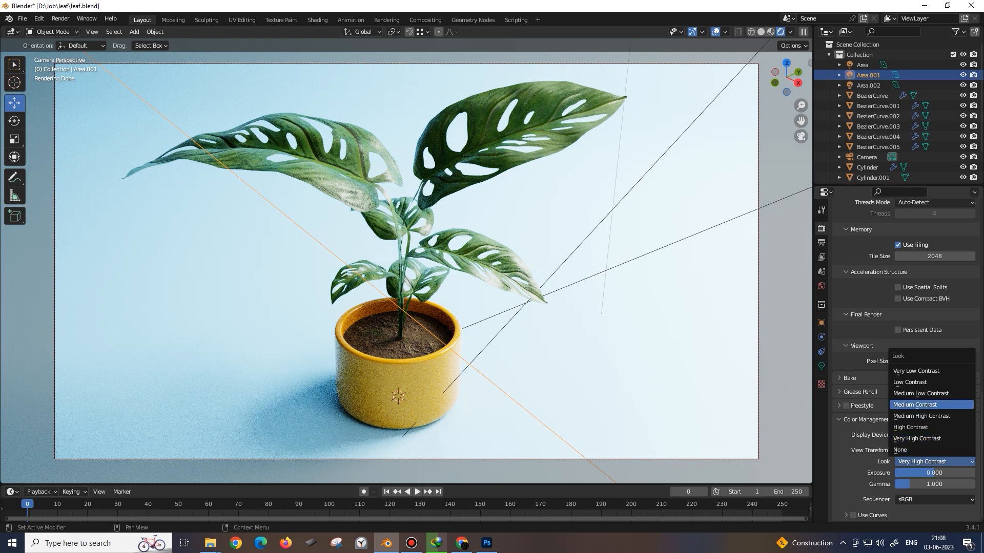
pyautogui.click(915, 405)
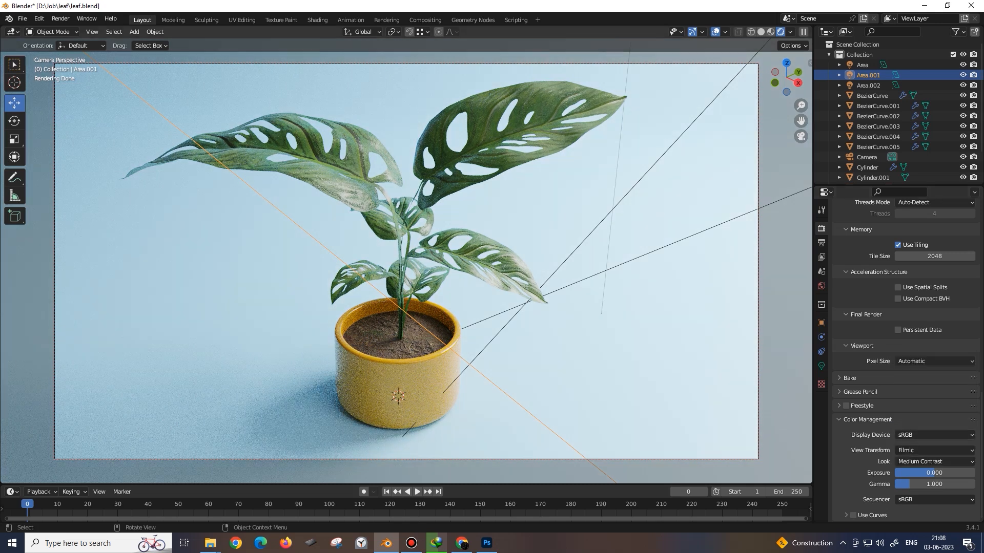
pyautogui.click(923, 462)
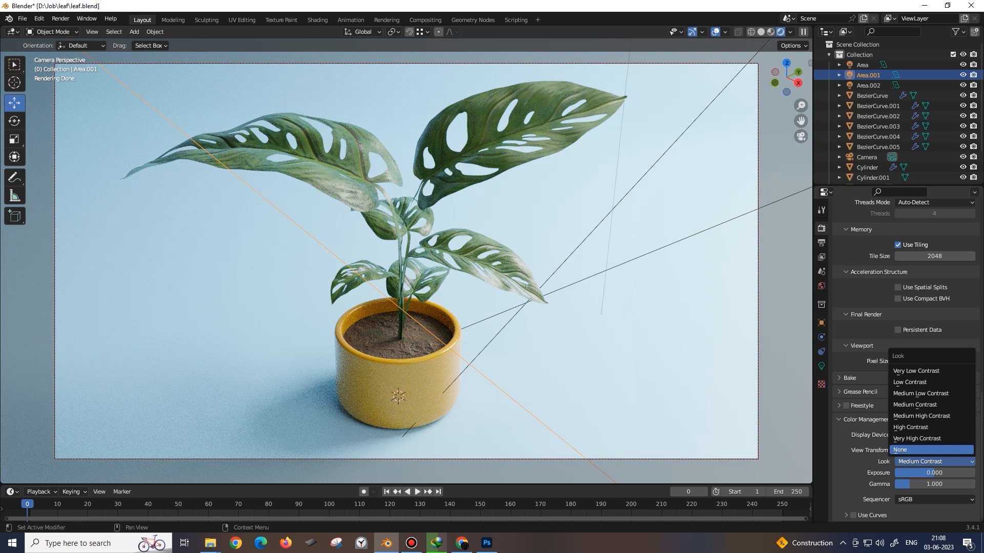
pyautogui.click(916, 371)
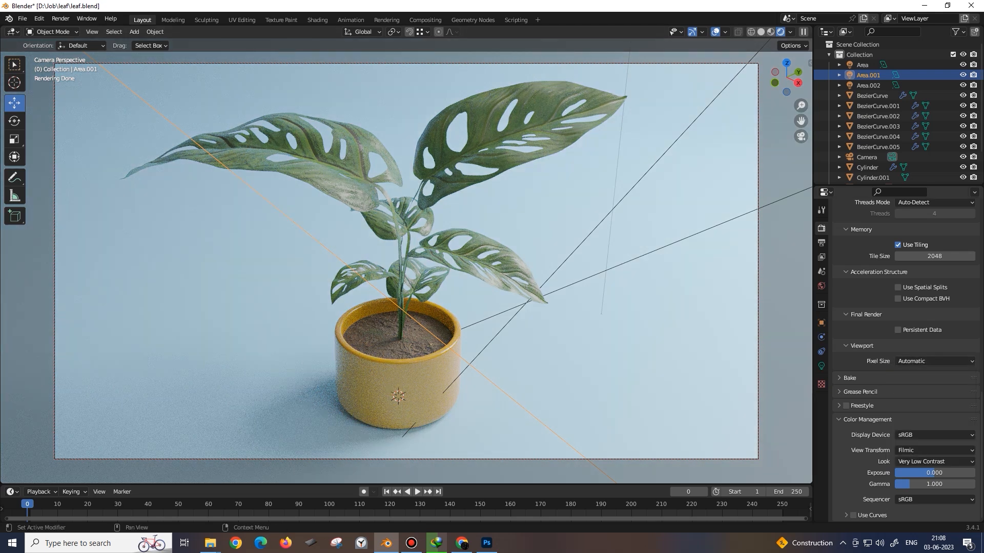
# Step: Set the color management look to Medium High Contrast
pyautogui.click(922, 461)
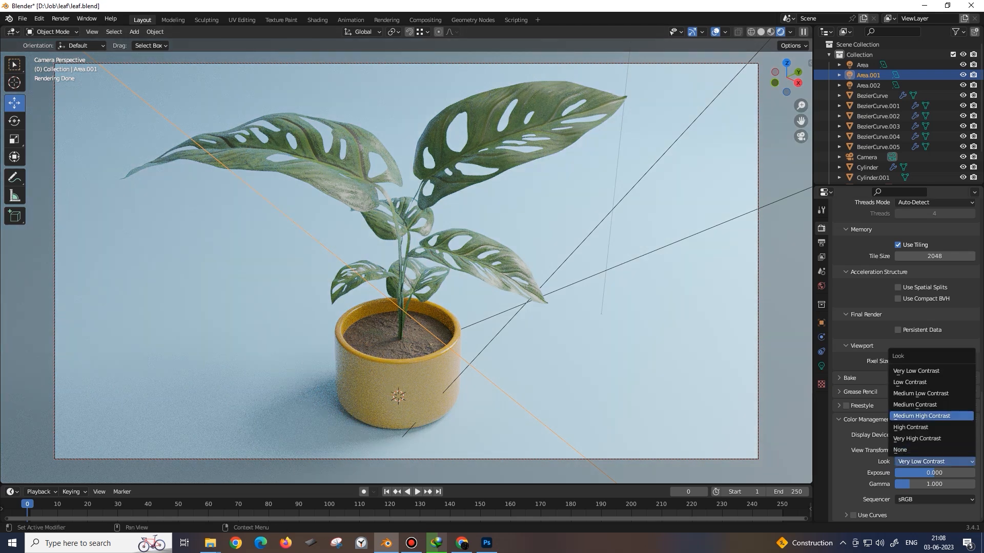
pyautogui.click(921, 416)
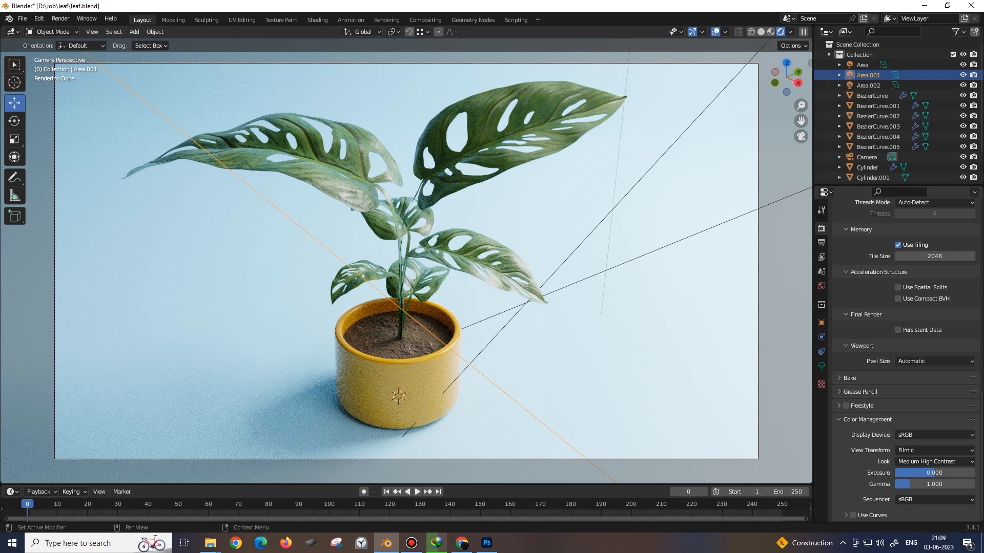
pyautogui.scroll(5, 904, 359)
pyautogui.scroll(2, 904, 358)
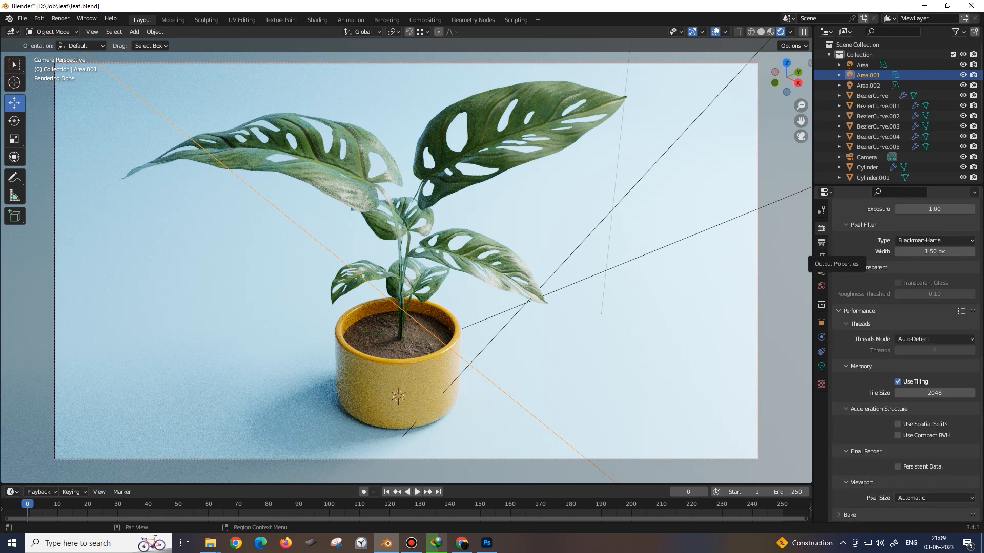
# Step: Set the render output path to the folder D:\Job\leaf\Render with the file name 01
pyautogui.click(821, 242)
pyautogui.scroll(2, 904, 359)
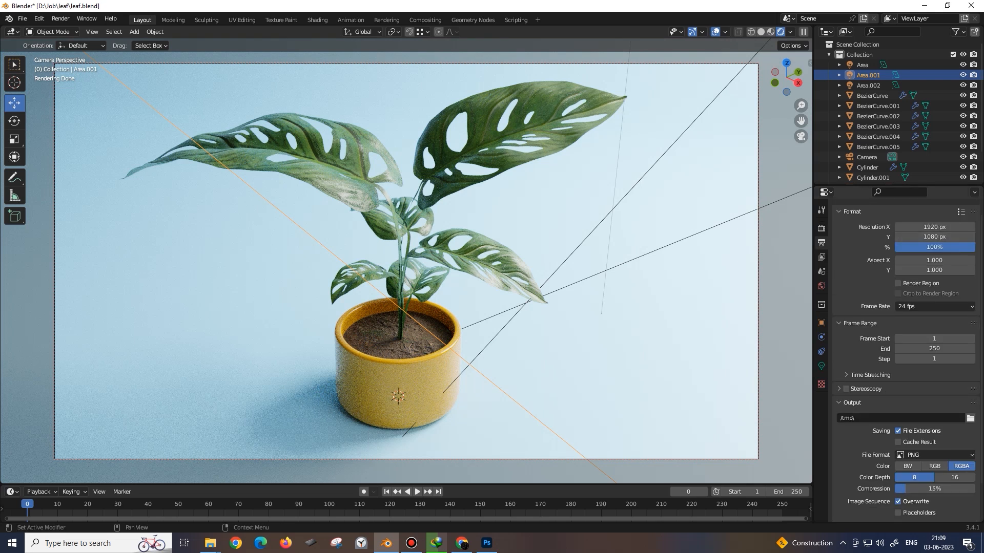
pyautogui.scroll(-2, 905, 359)
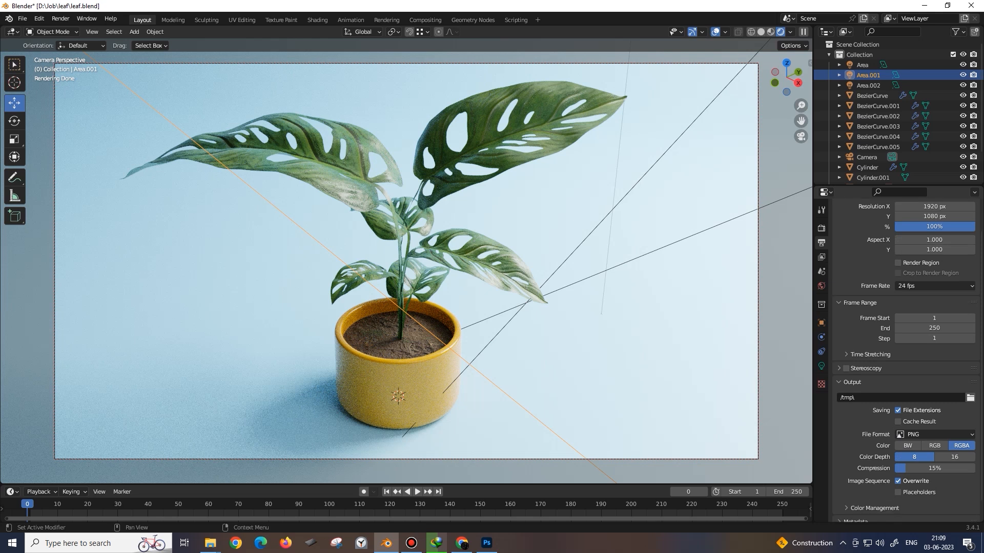
pyautogui.click(970, 377)
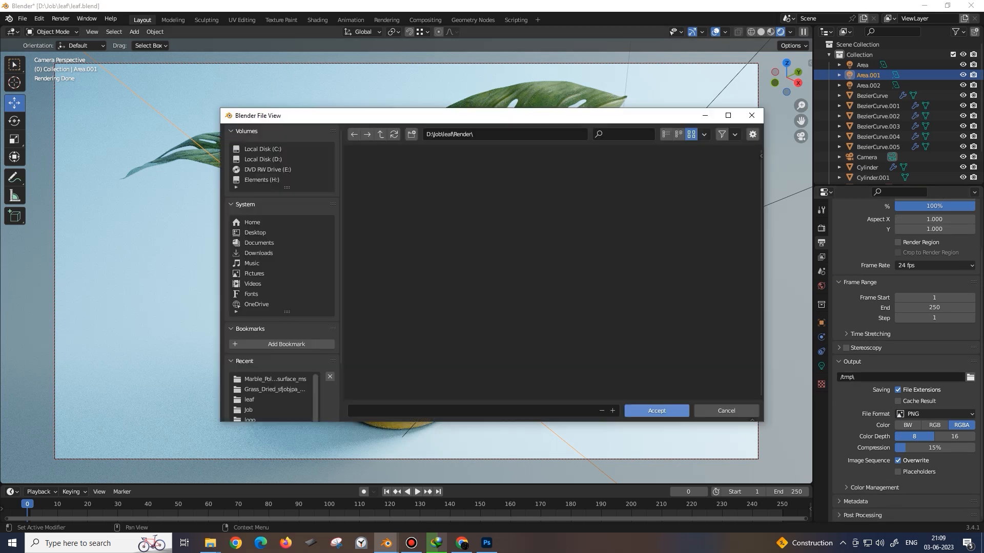
pyautogui.write('01')
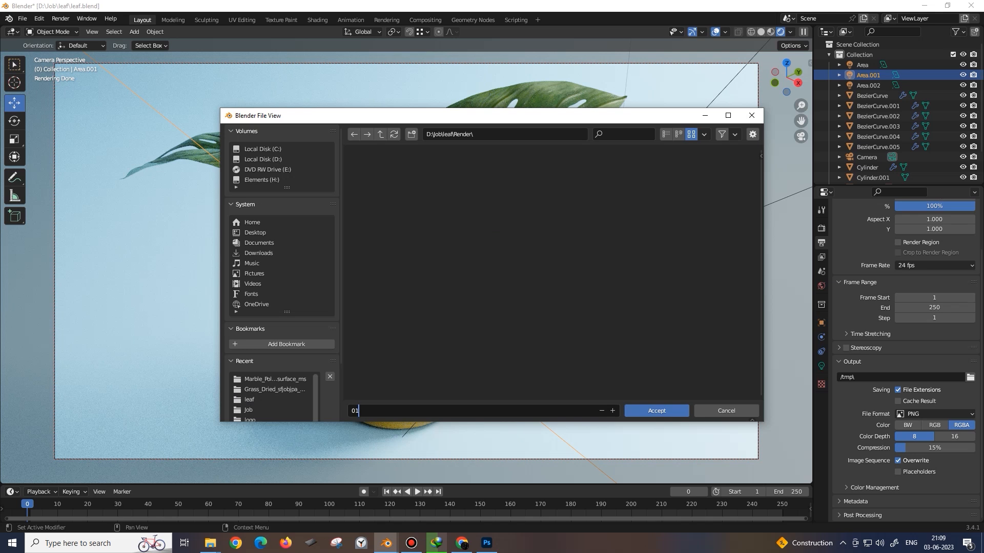
pyautogui.click(657, 410)
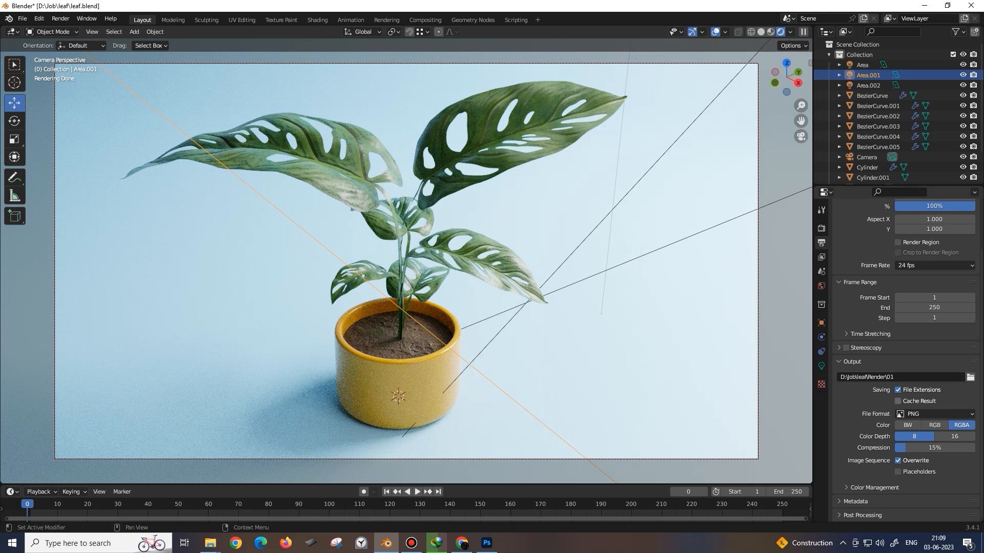
# Step: Set the output file format to JPEG at 100% quality and check the output color management settings
pyautogui.click(927, 414)
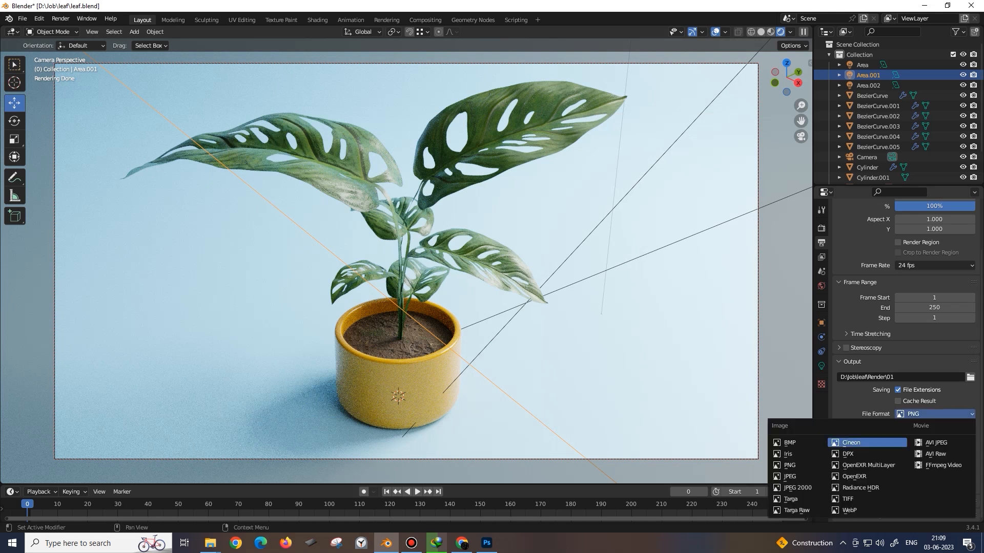
pyautogui.click(796, 476)
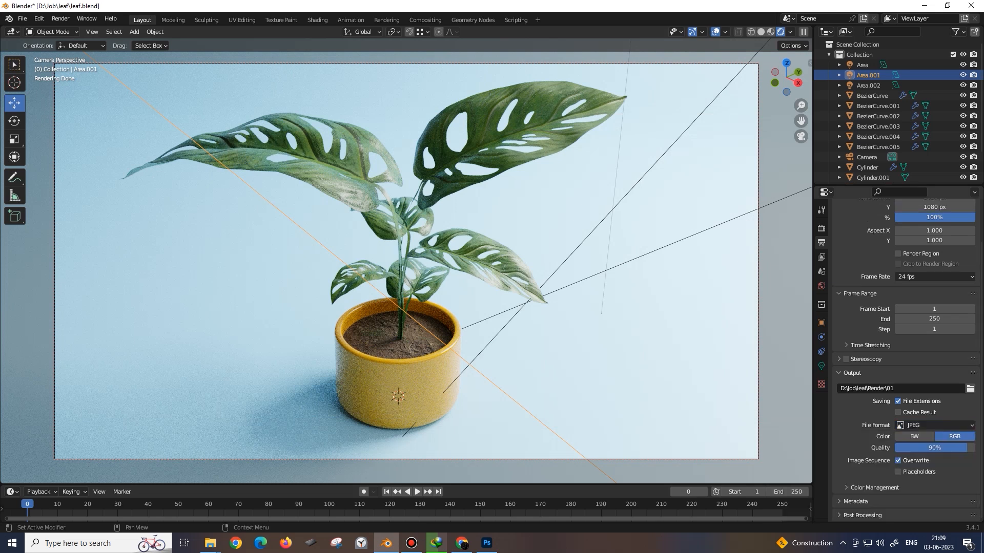
pyautogui.moveTo(957, 448); pyautogui.dragTo(975, 448)
pyautogui.click(874, 488)
pyautogui.scroll(-4, 904, 358)
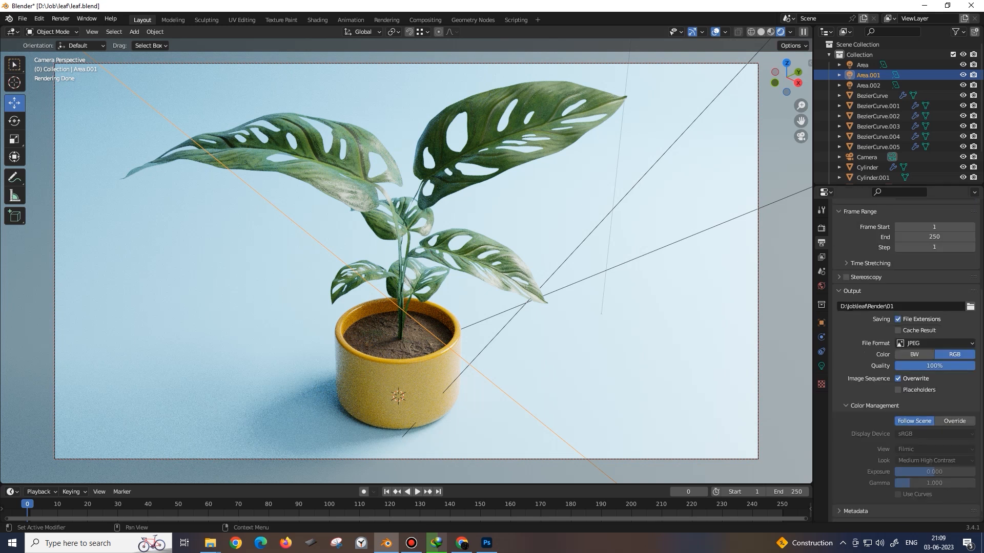
pyautogui.click(873, 405)
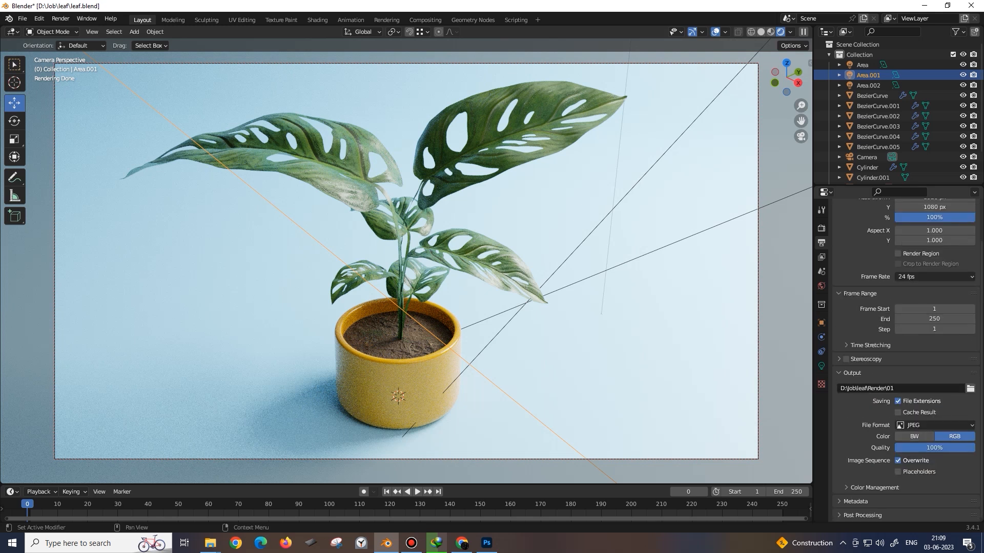
pyautogui.click(852, 373)
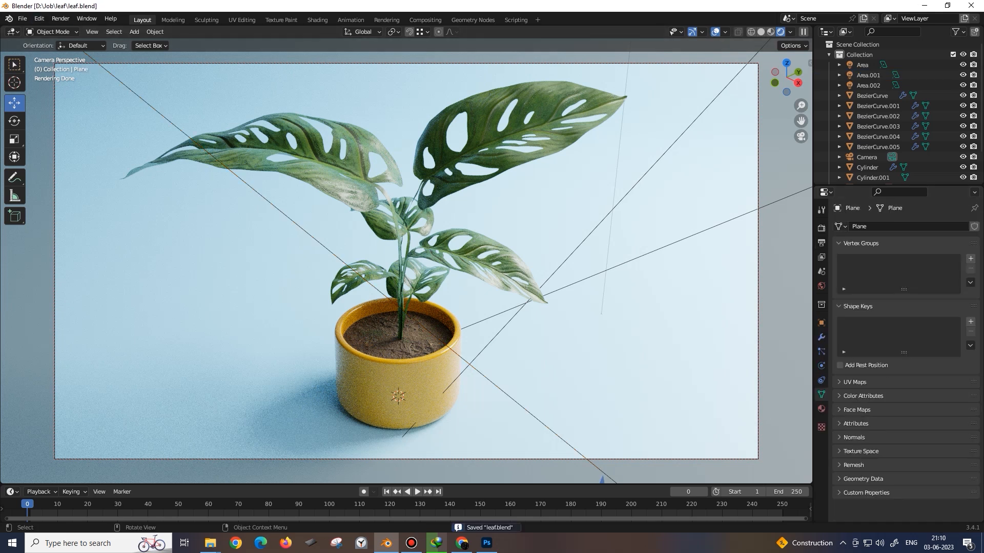
# Step: Render the final still image of the potted plant from the camera view
pyautogui.click(60, 18)
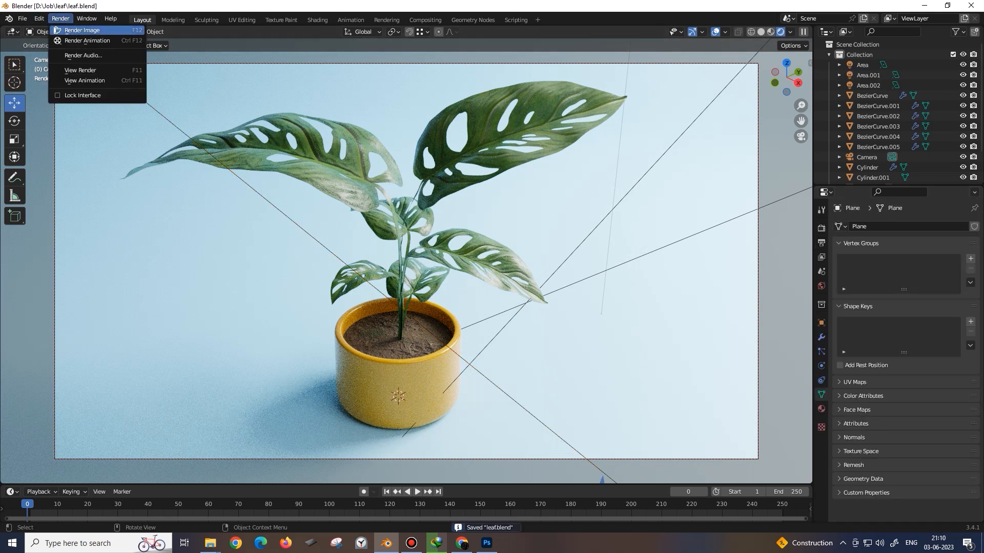
pyautogui.click(82, 31)
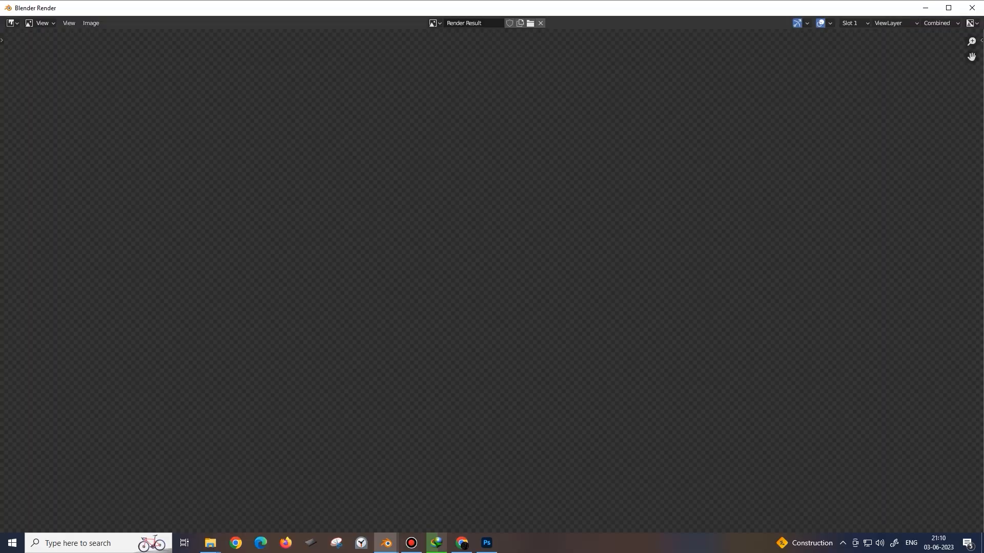